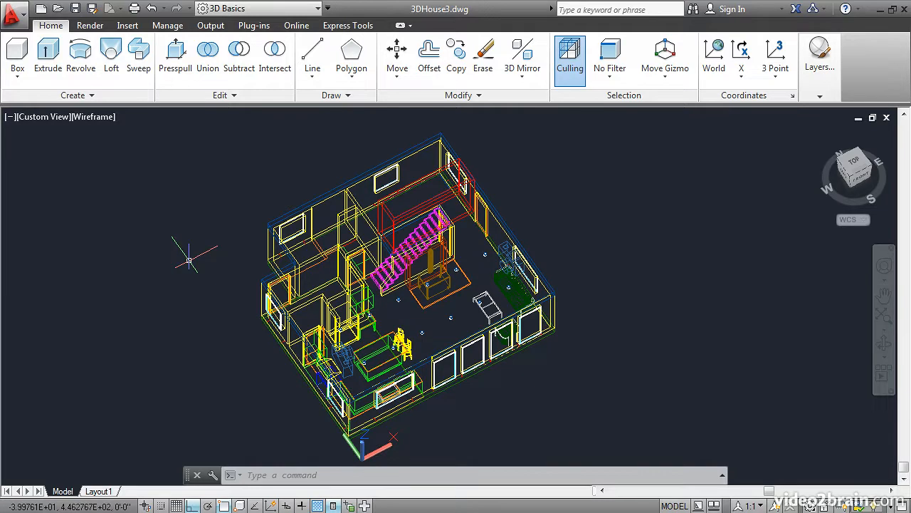
# Step: Open the Materials Browser and display the Leather fabrics in the Autodesk Library
pyautogui.click(91, 26)
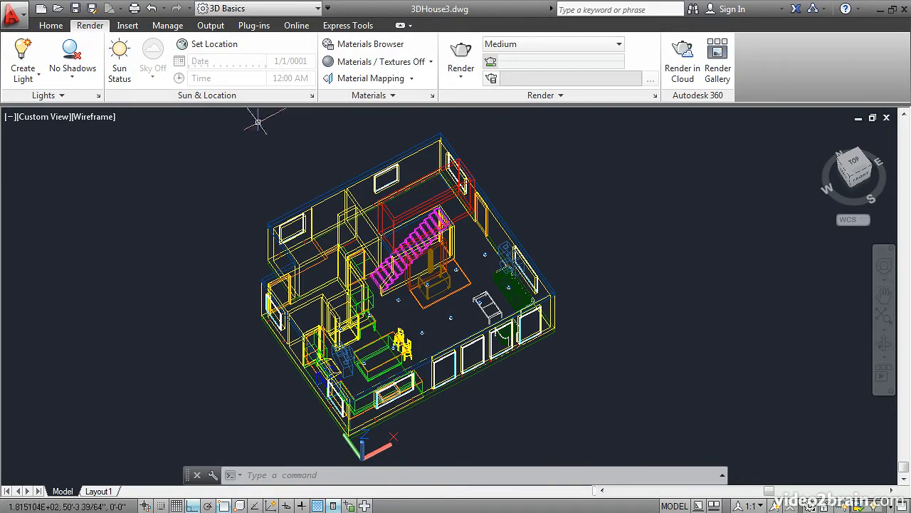
pyautogui.click(376, 47)
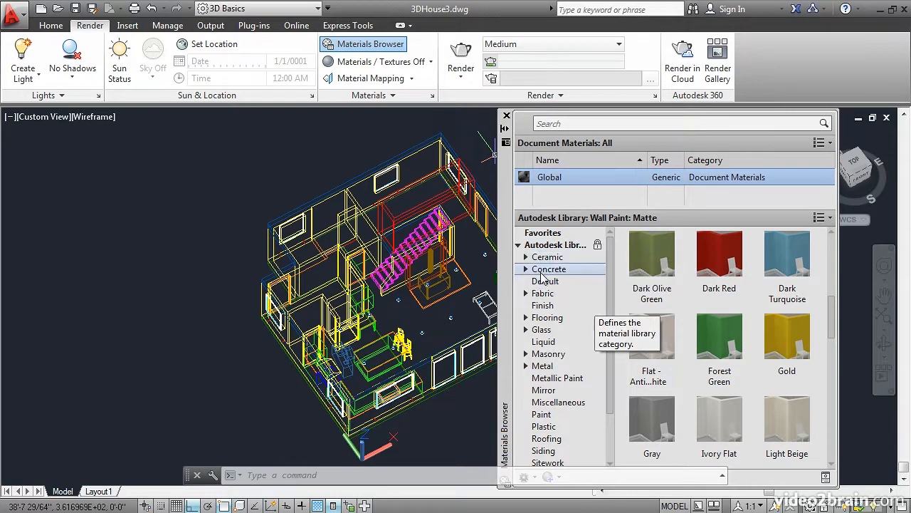
pyautogui.click(545, 281)
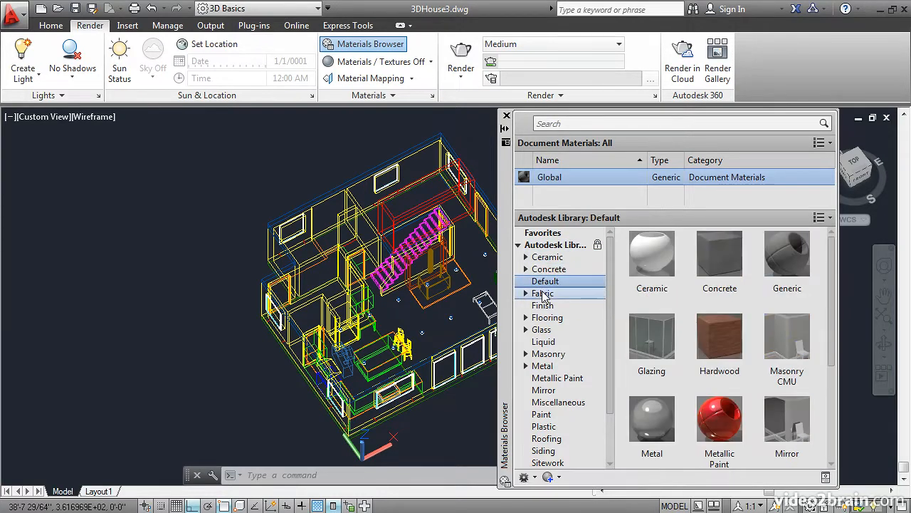
pyautogui.scroll(-1, 719, 356)
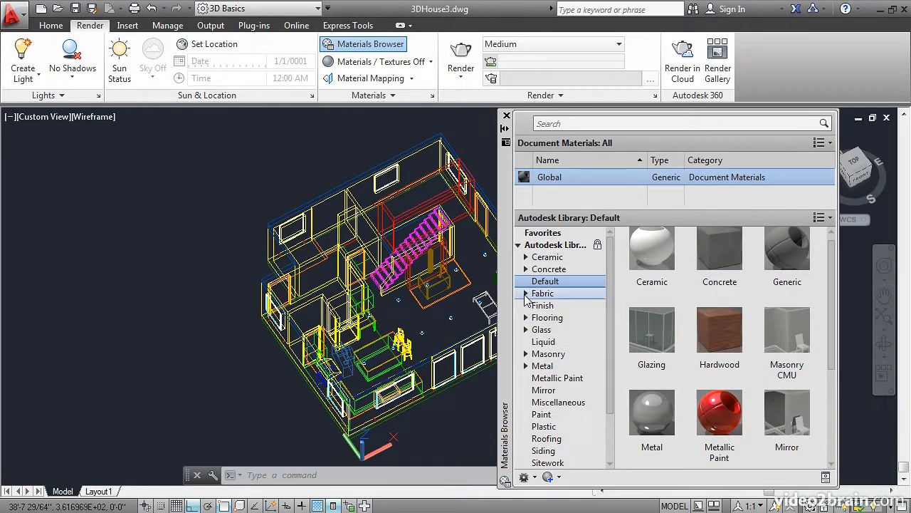
pyautogui.click(526, 293)
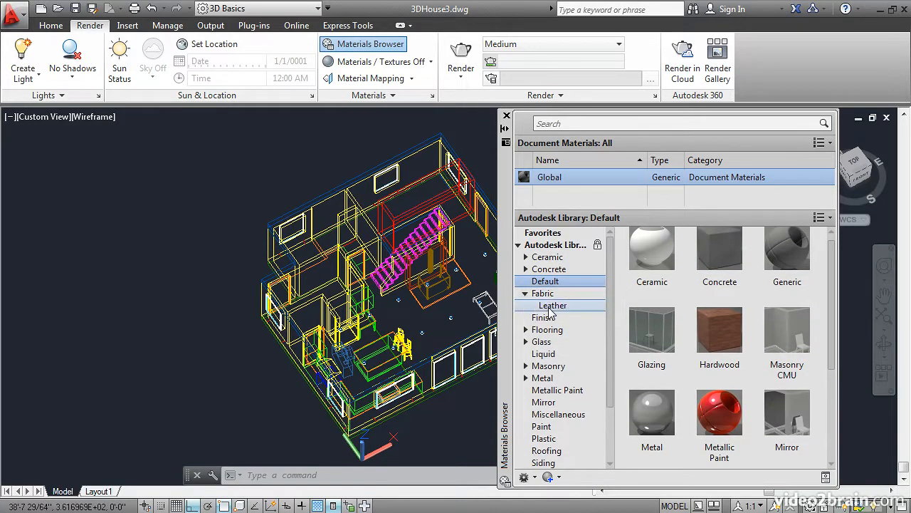
pyautogui.click(552, 305)
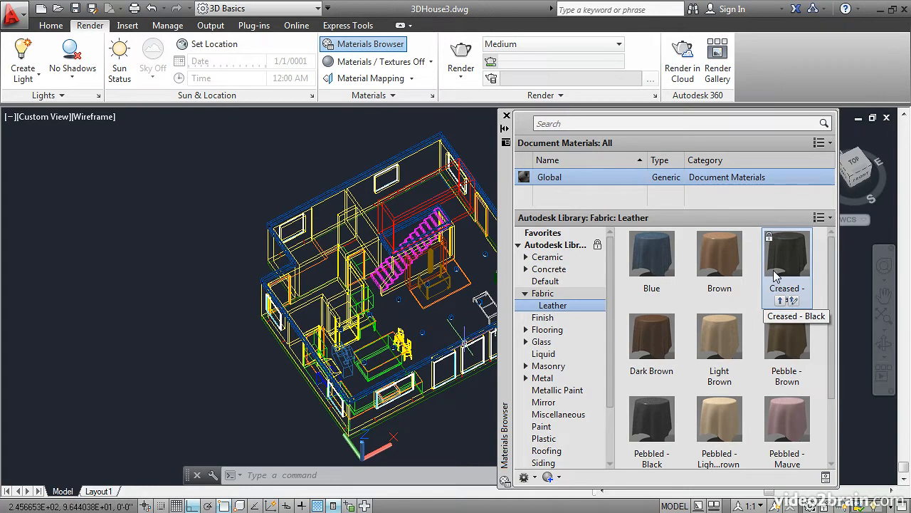
# Step: Add the Creased - Black leather to the document with its editor open, view its properties and close the Materials Editor
pyautogui.click(794, 302)
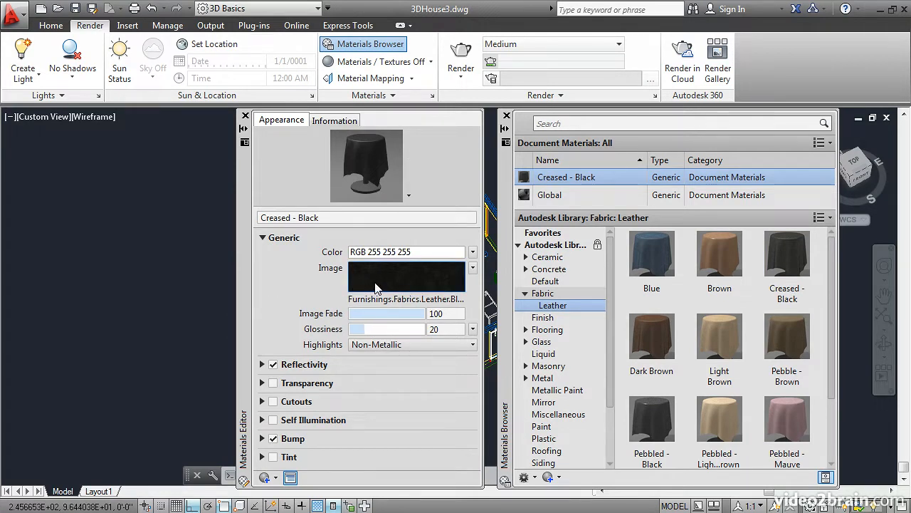
pyautogui.moveTo(376, 287)
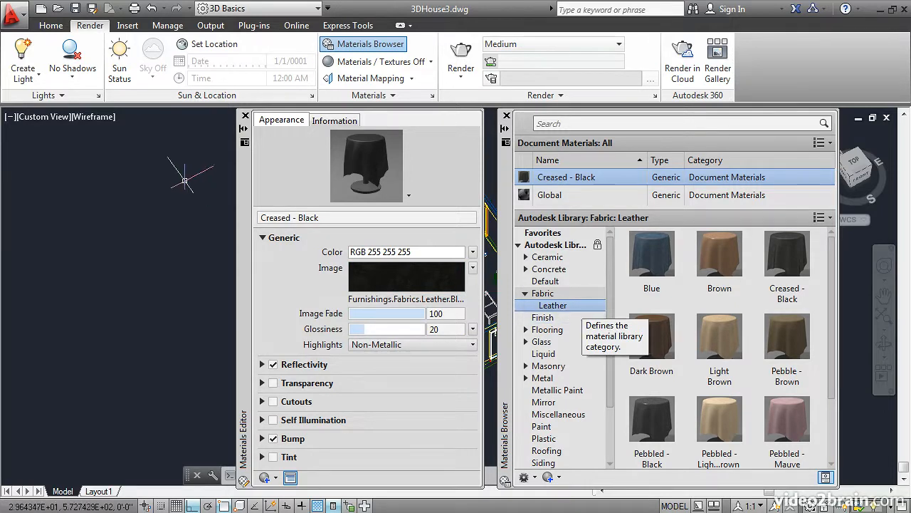
pyautogui.click(244, 116)
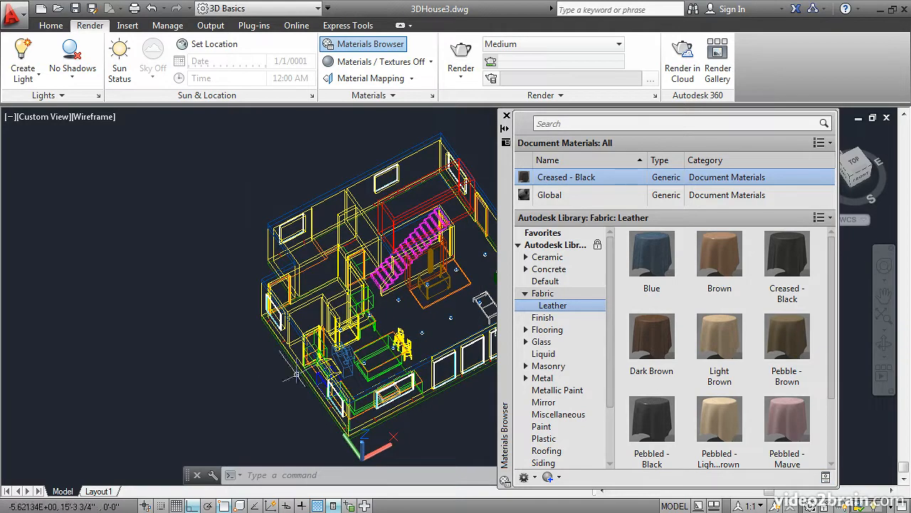
# Step: Add the Terra Cotta material from the library's Tile flooring category to the document
pyautogui.moveTo(388, 342); pyautogui.dragTo(334, 333, button='middle')
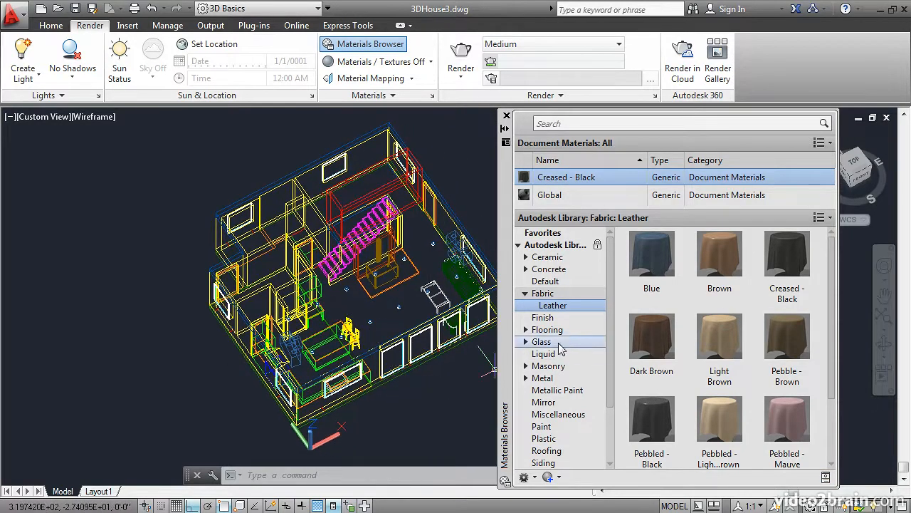
pyautogui.click(525, 330)
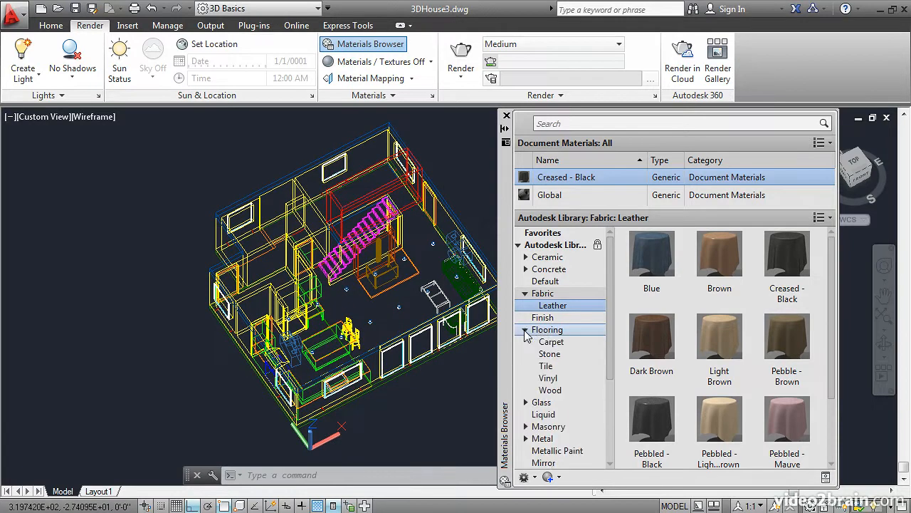
pyautogui.click(546, 367)
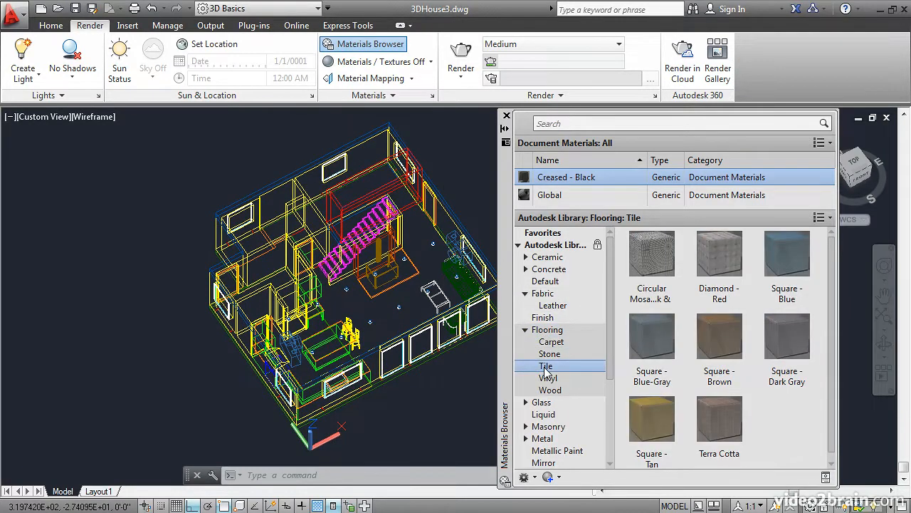
pyautogui.moveTo(703, 404)
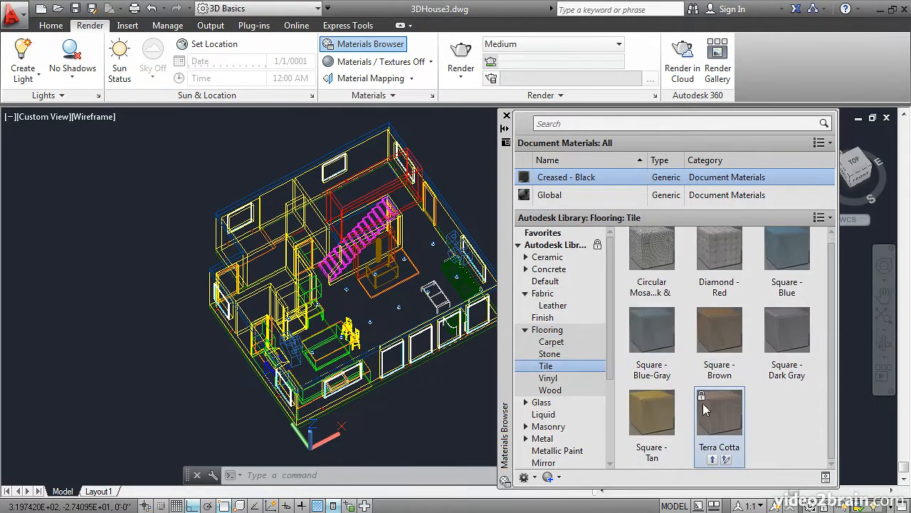
pyautogui.click(713, 460)
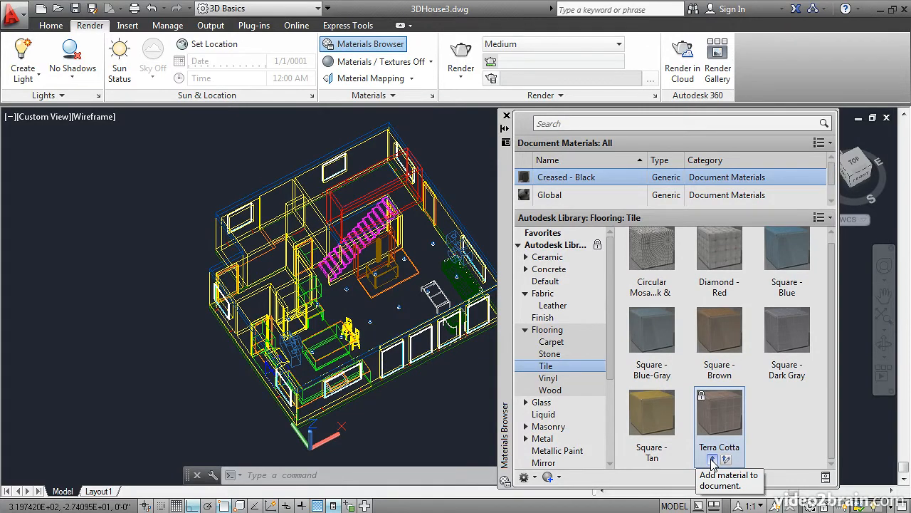
pyautogui.moveTo(680, 463)
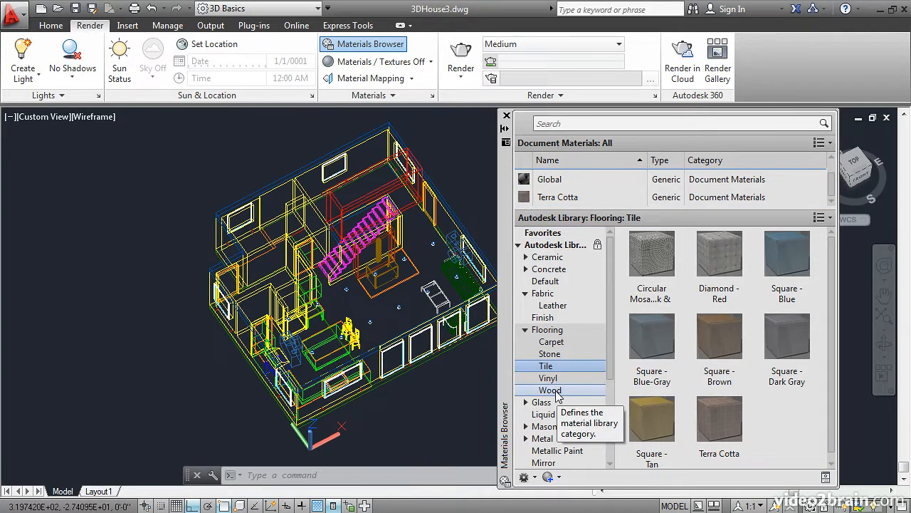
# Step: Add the brown Silver Maple material beside Red Oak - Wild Berries in the Wood flooring category to the document
pyautogui.click(556, 393)
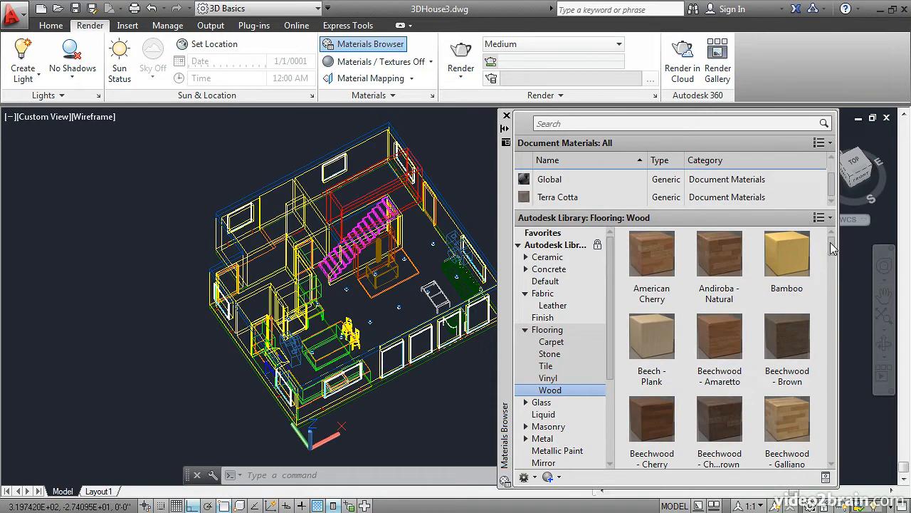
pyautogui.moveTo(833, 245); pyautogui.dragTo(855, 375)
pyautogui.moveTo(733, 364)
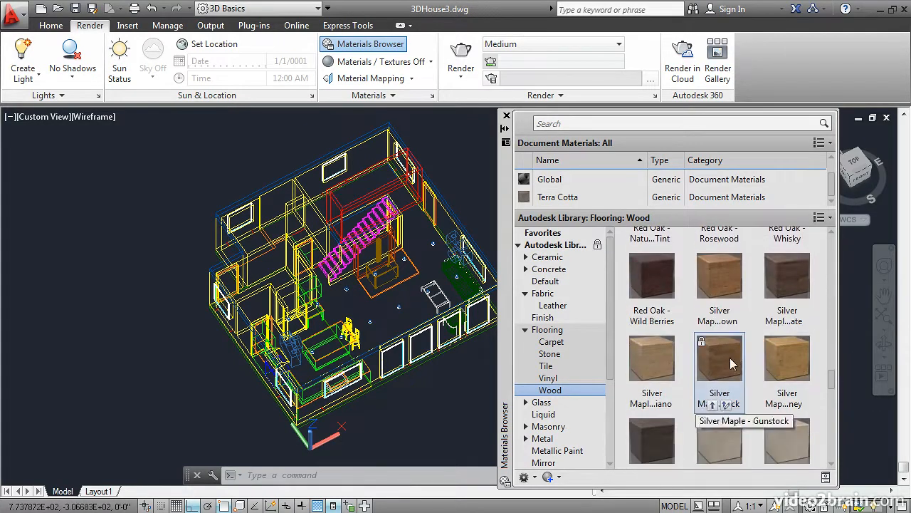
pyautogui.click(712, 323)
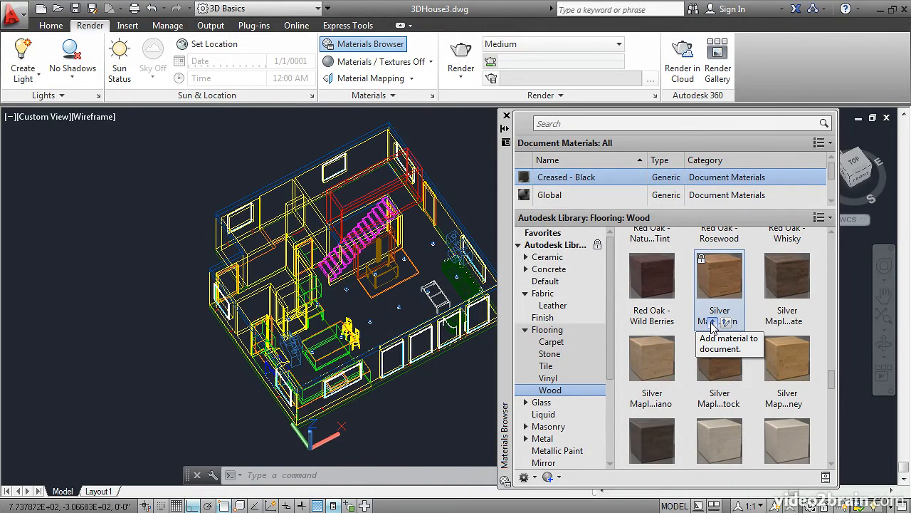
# Step: Add the Clear material next to Blue-Green in the Glazing glass category to the document
pyautogui.click(525, 403)
pyautogui.click(548, 416)
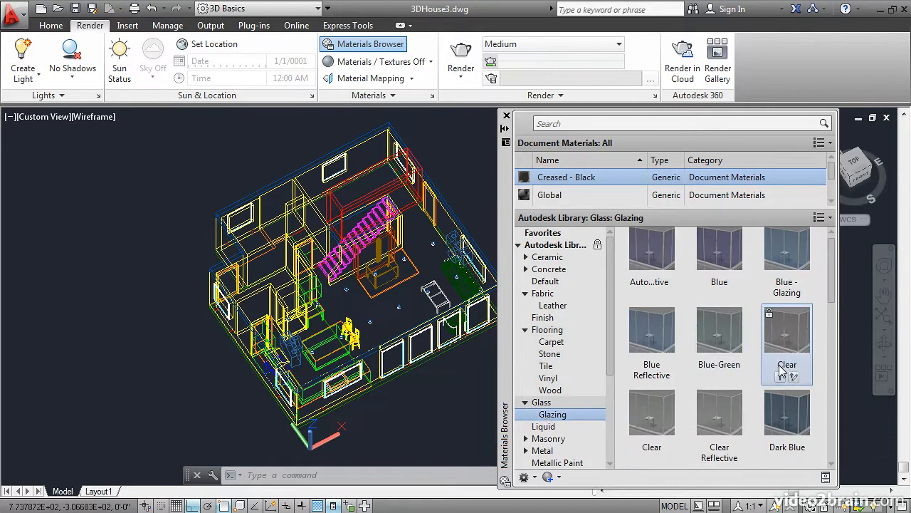
pyautogui.click(780, 377)
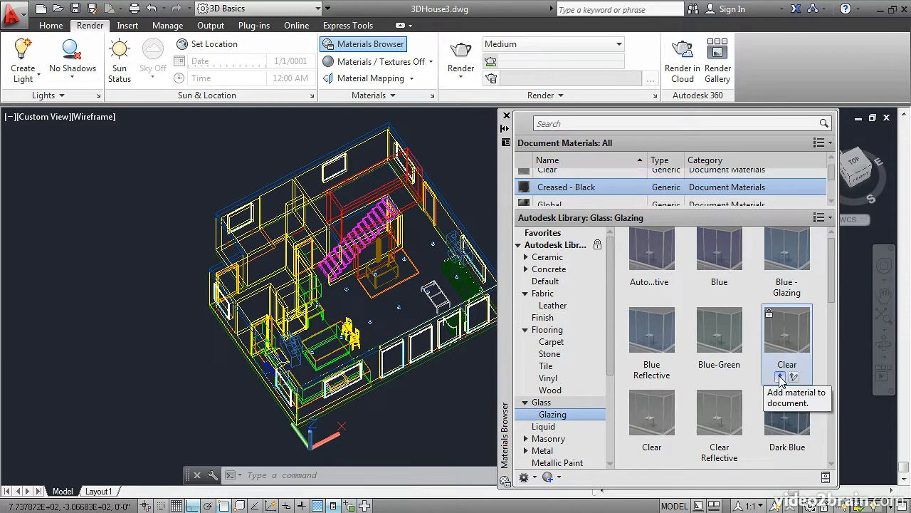
# Step: Display the library's Masonry materials and expand the category's subcategories
pyautogui.click(526, 439)
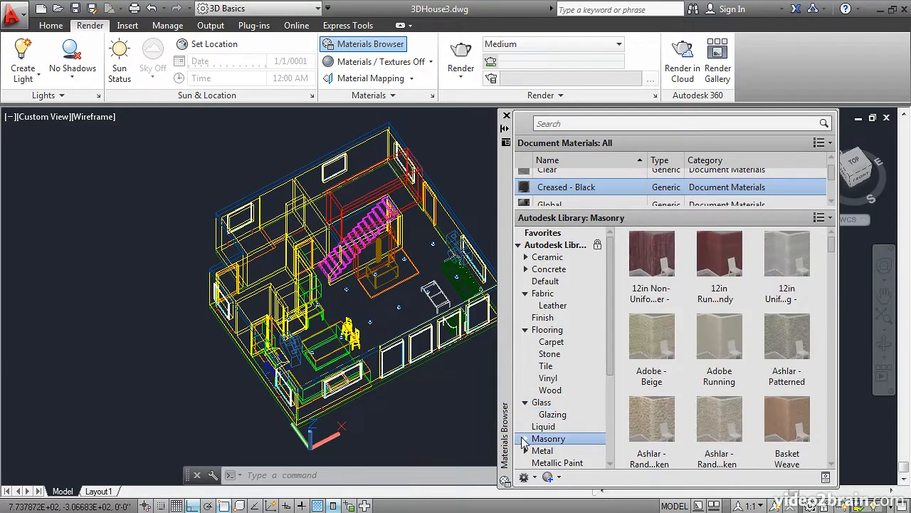
pyautogui.click(525, 439)
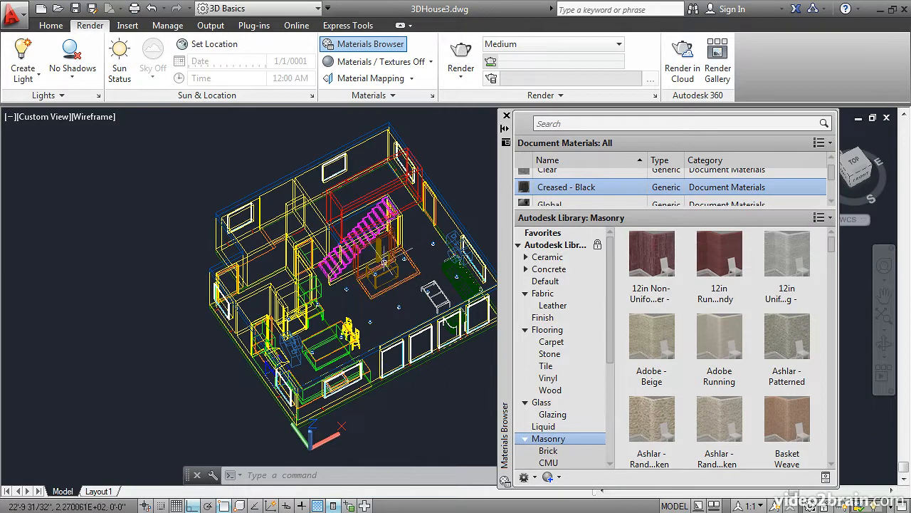
pyautogui.moveTo(713, 272)
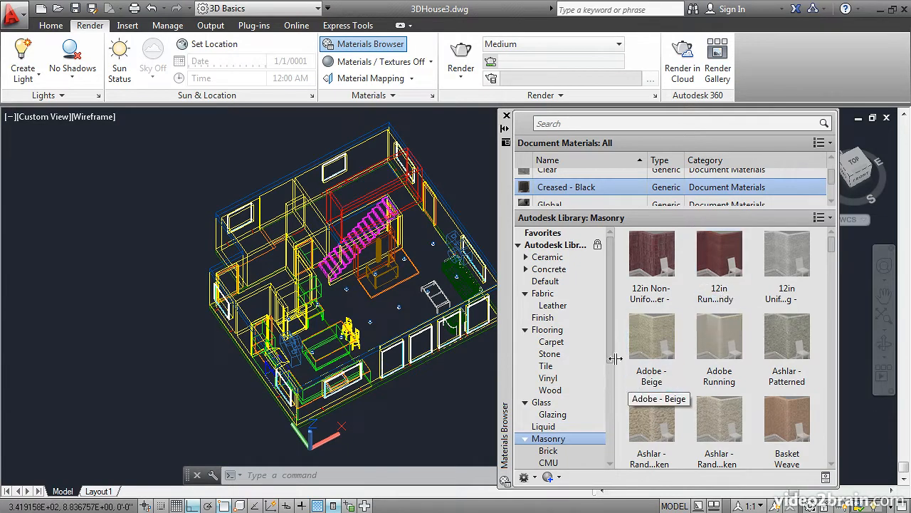
# Step: Add the Satin material from the library's Steel metals to the document
pyautogui.moveTo(608, 327); pyautogui.dragTo(610, 409)
pyautogui.click(524, 318)
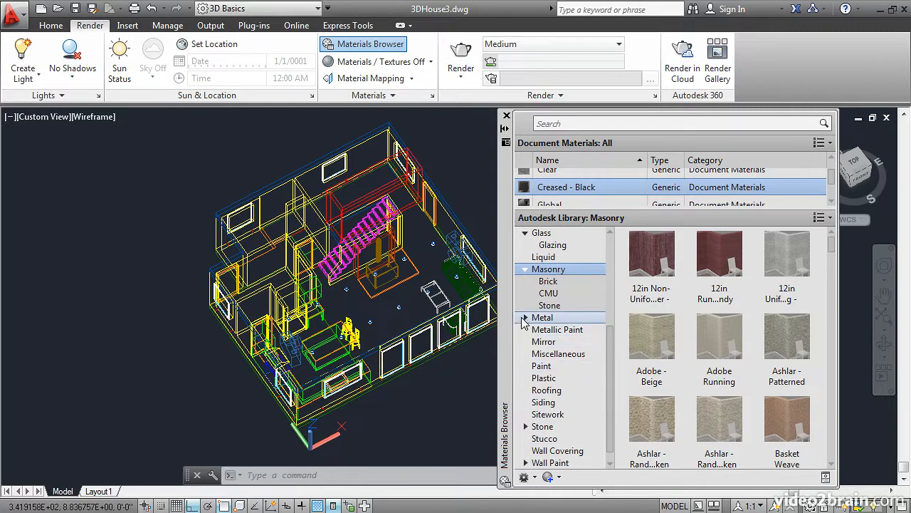
pyautogui.click(524, 318)
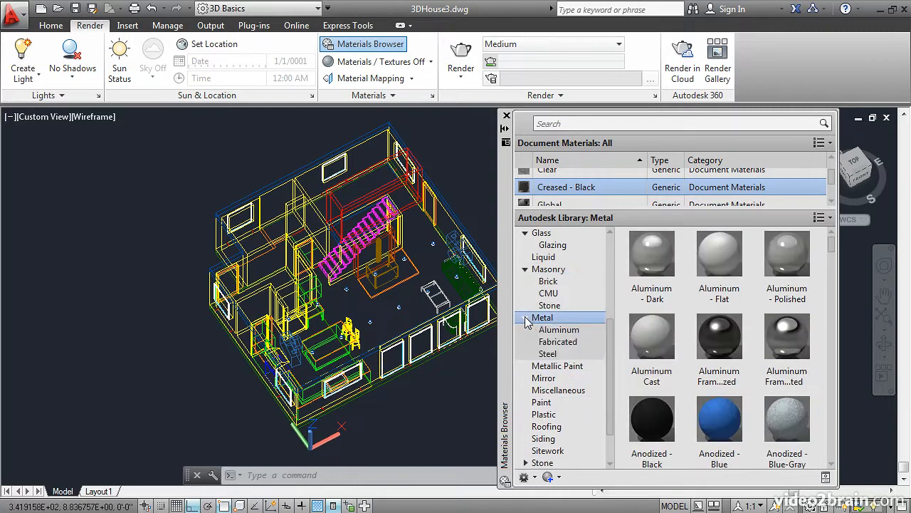
pyautogui.click(549, 354)
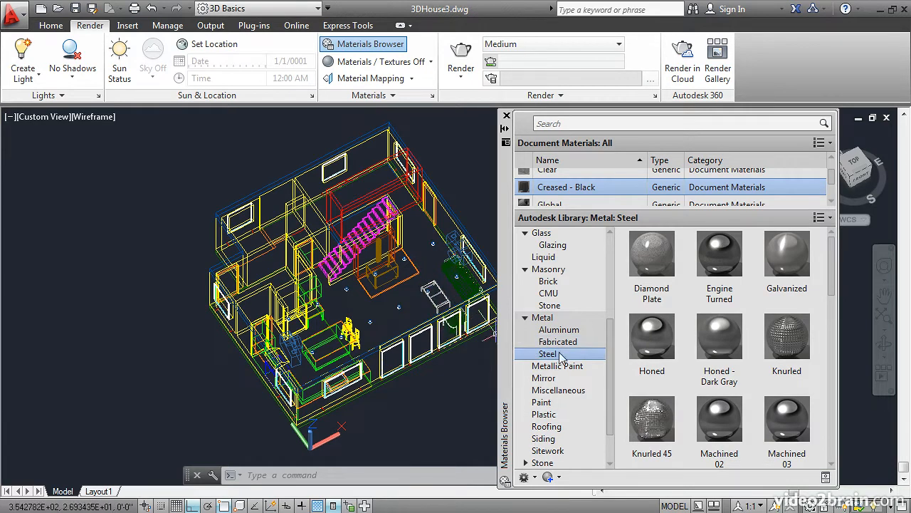
pyautogui.moveTo(651, 360)
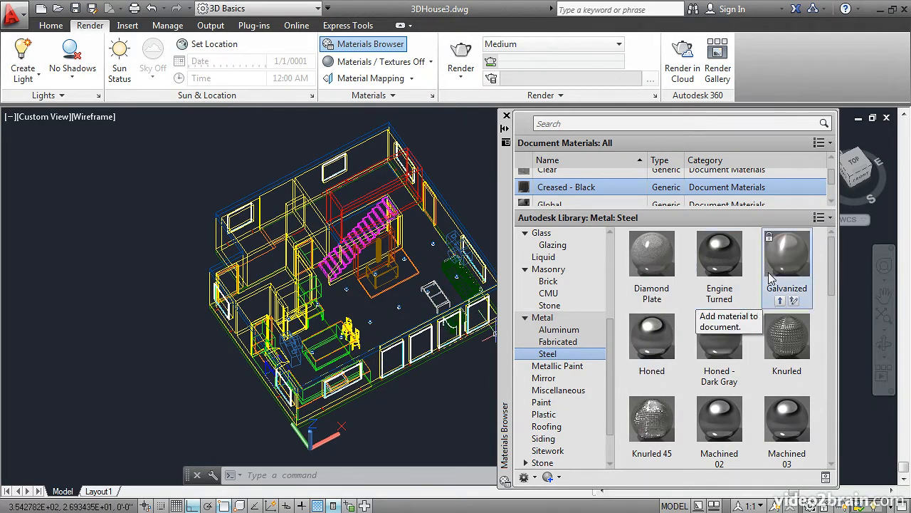
pyautogui.moveTo(833, 256); pyautogui.dragTo(843, 325)
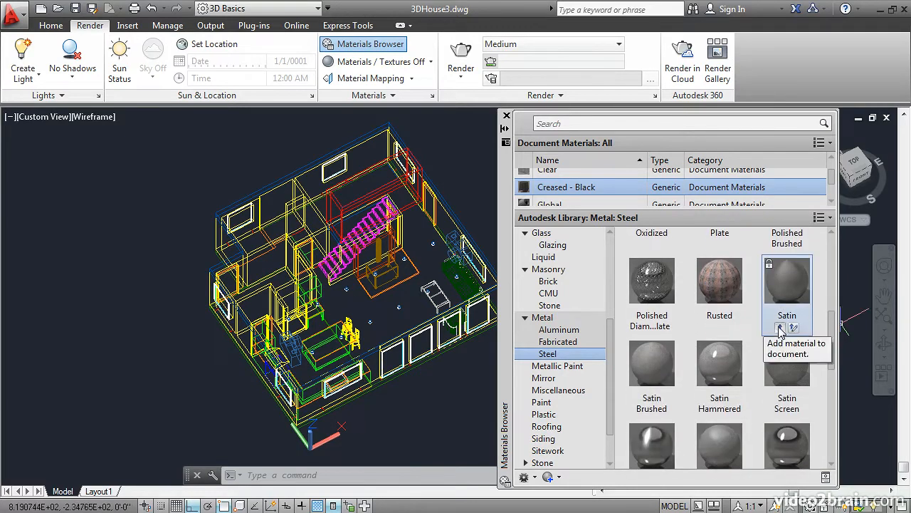
# Step: Add the Satin - Black material from the Metallic Paint category to the document
pyautogui.click(581, 367)
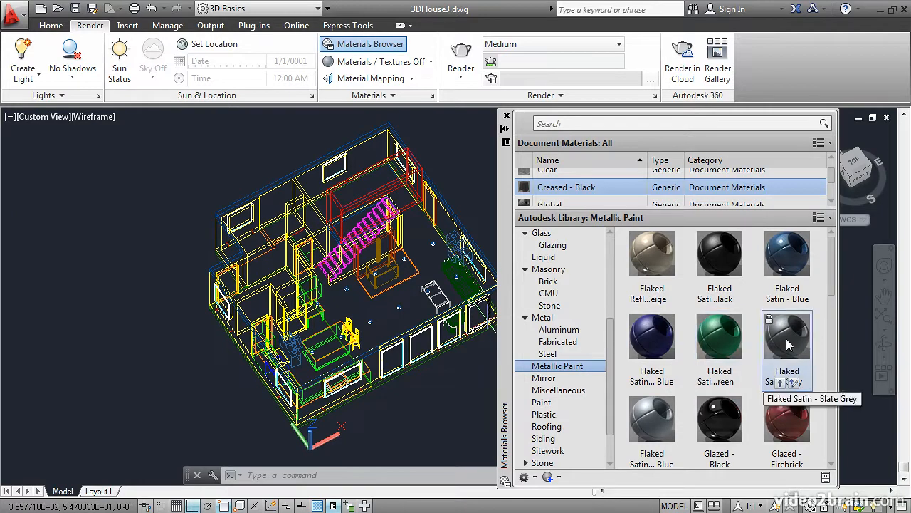
pyautogui.scroll(-1, 833, 267)
pyautogui.moveTo(830, 262); pyautogui.dragTo(840, 370)
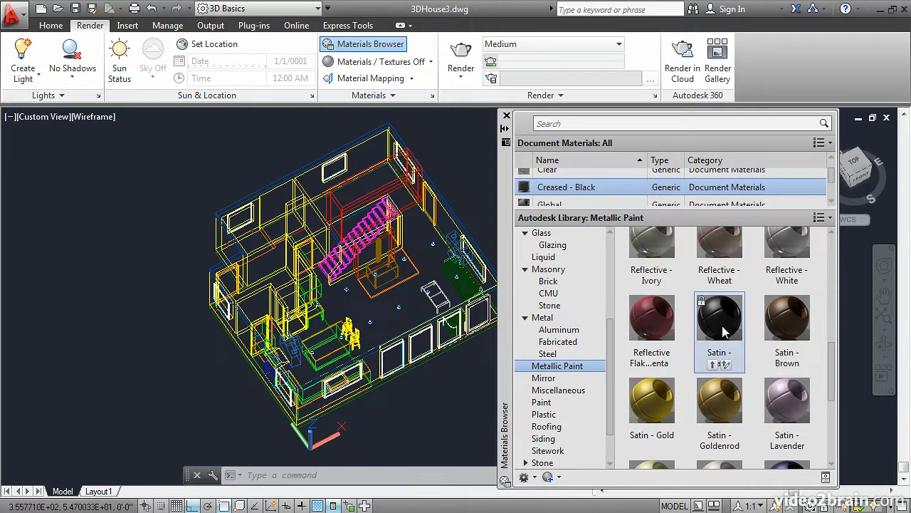
pyautogui.click(712, 366)
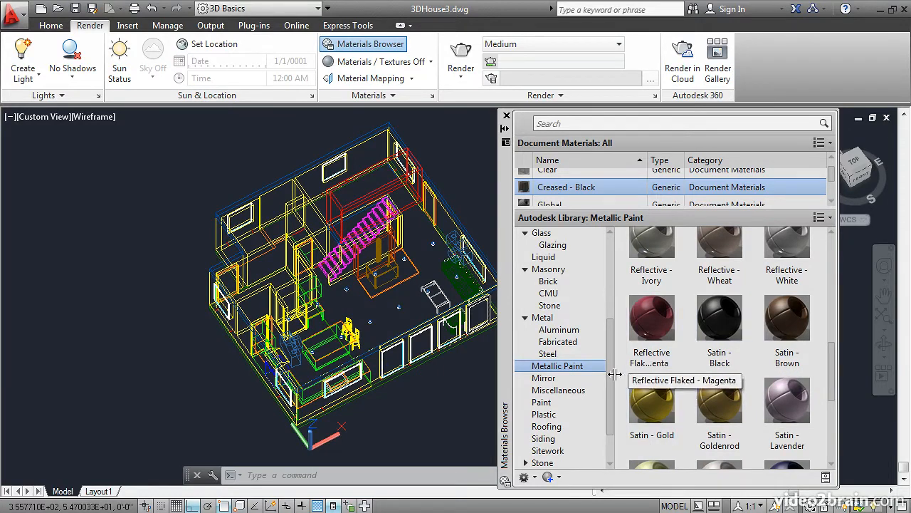
# Step: Display the Matte materials of the library's Wall Paint category
pyautogui.scroll(-2, 613, 354)
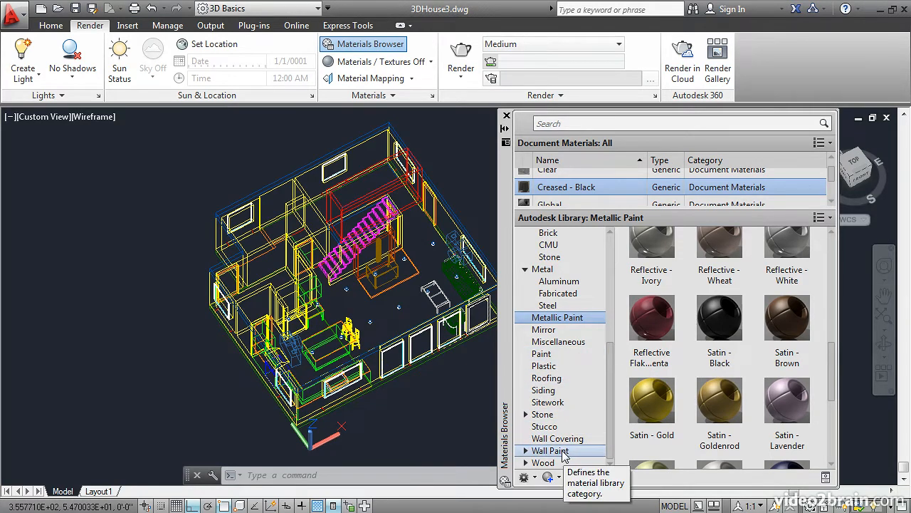
pyautogui.click(526, 451)
pyautogui.scroll(-1, 610, 391)
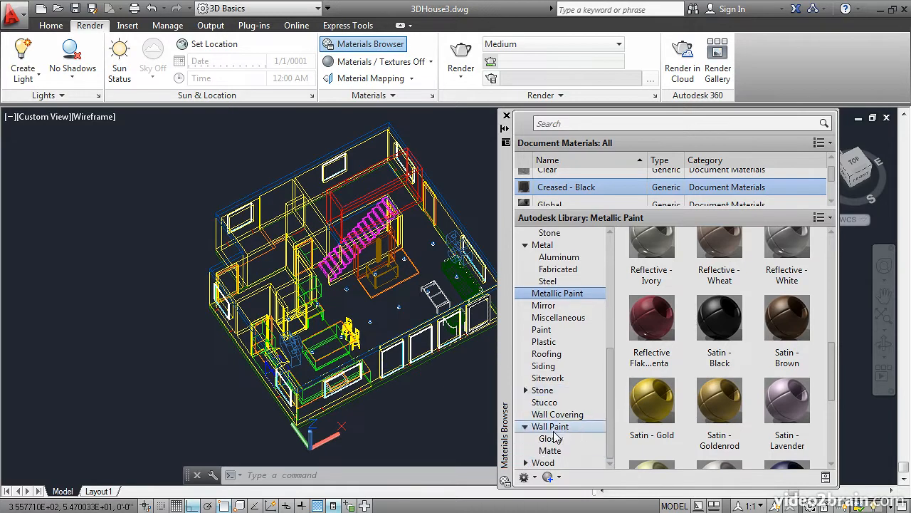
pyautogui.click(549, 451)
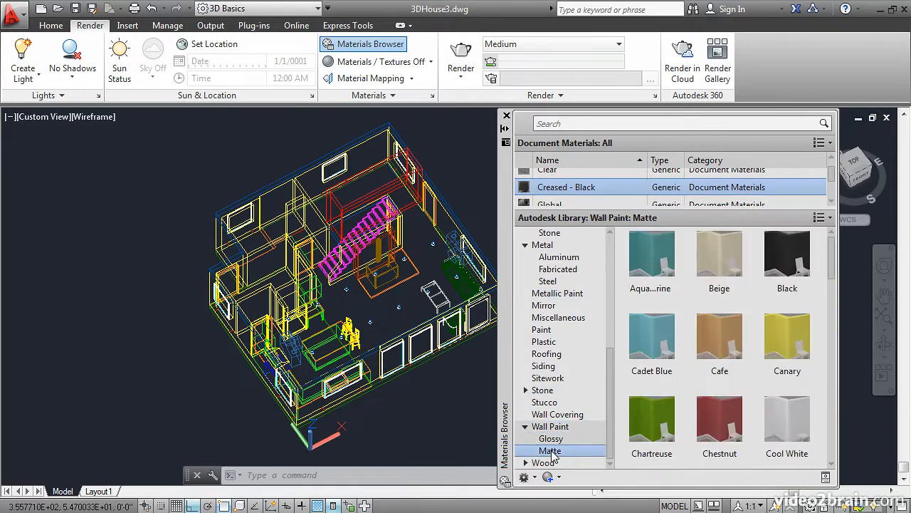
pyautogui.moveTo(716, 302)
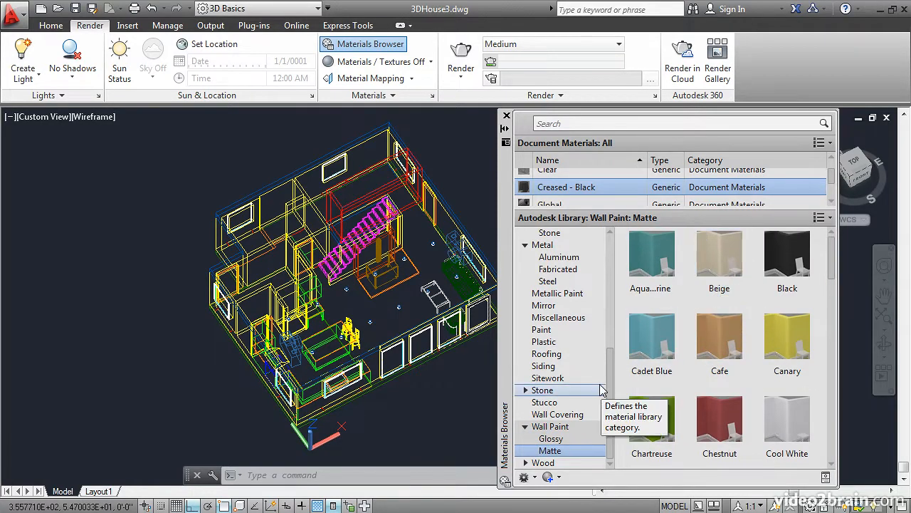
# Step: Add the Cool White material from both the Matte and the Glossy wall paints to the document
pyautogui.moveTo(770, 427)
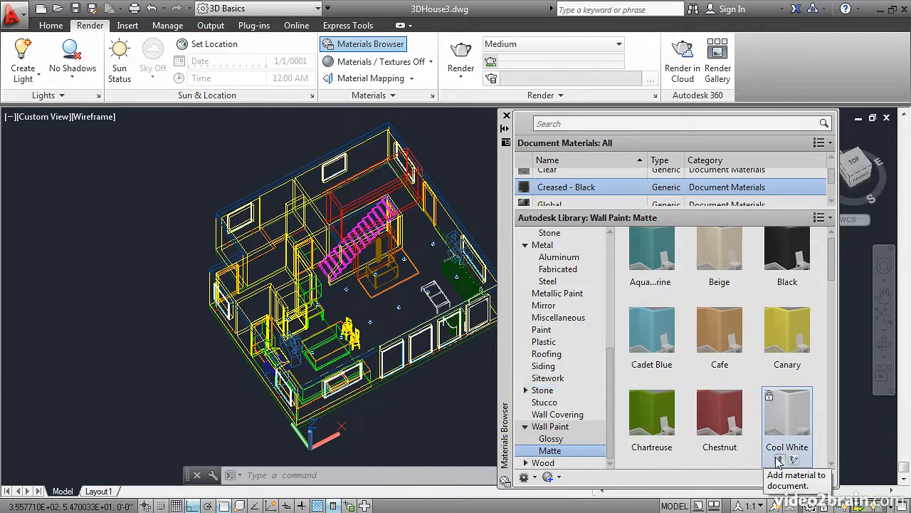
pyautogui.click(778, 459)
pyautogui.moveTo(733, 463)
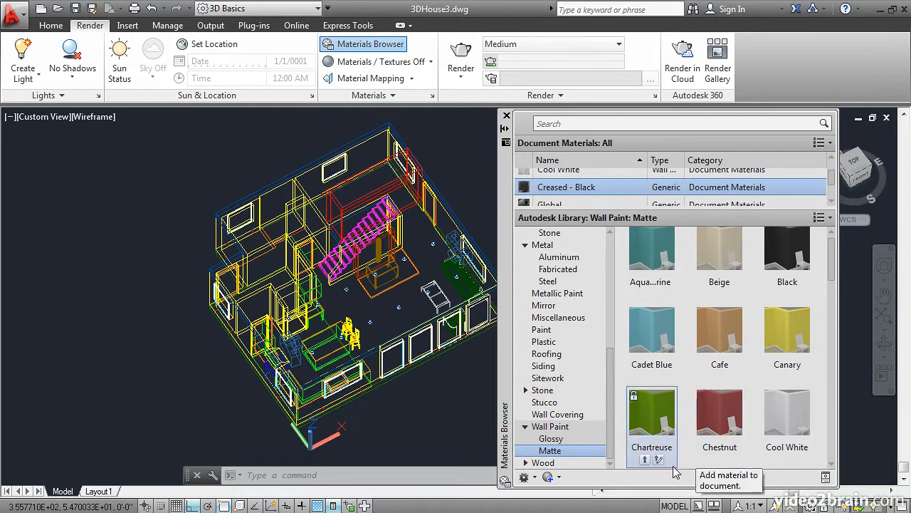
pyautogui.click(551, 438)
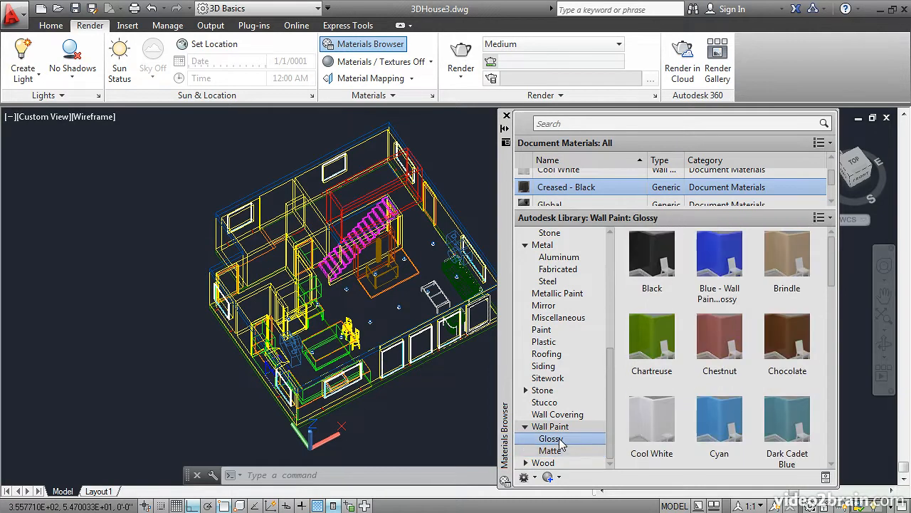
pyautogui.moveTo(639, 430)
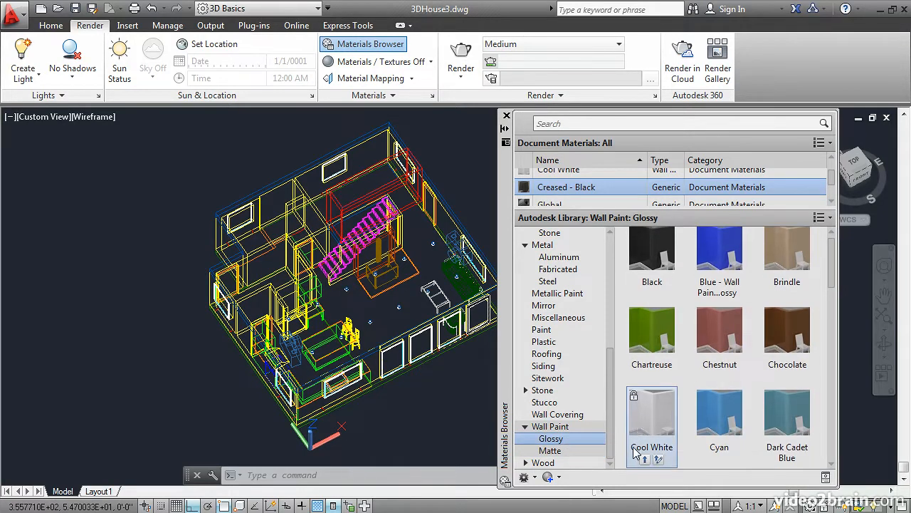
pyautogui.click(644, 459)
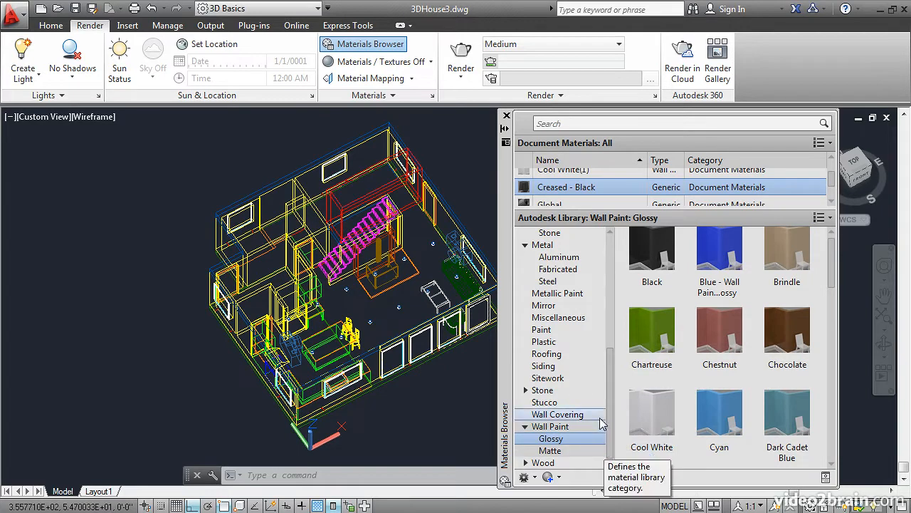
# Step: Add the Gray Speckled material from the library's Stone granites to the document and close the Materials Browser
pyautogui.click(526, 390)
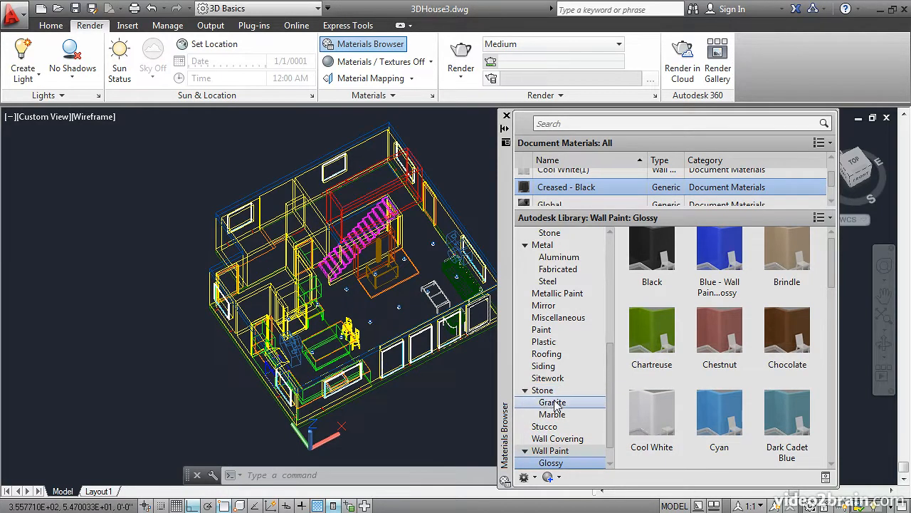
pyautogui.click(558, 405)
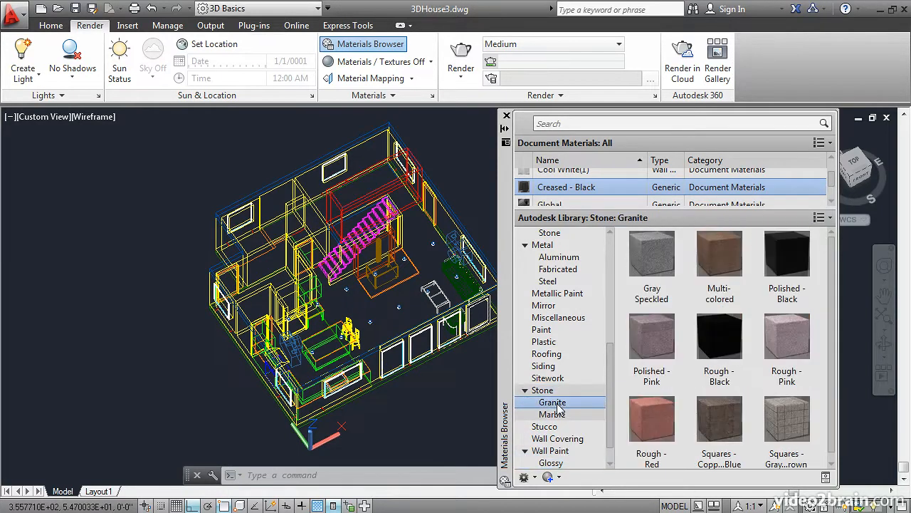
pyautogui.moveTo(647, 277)
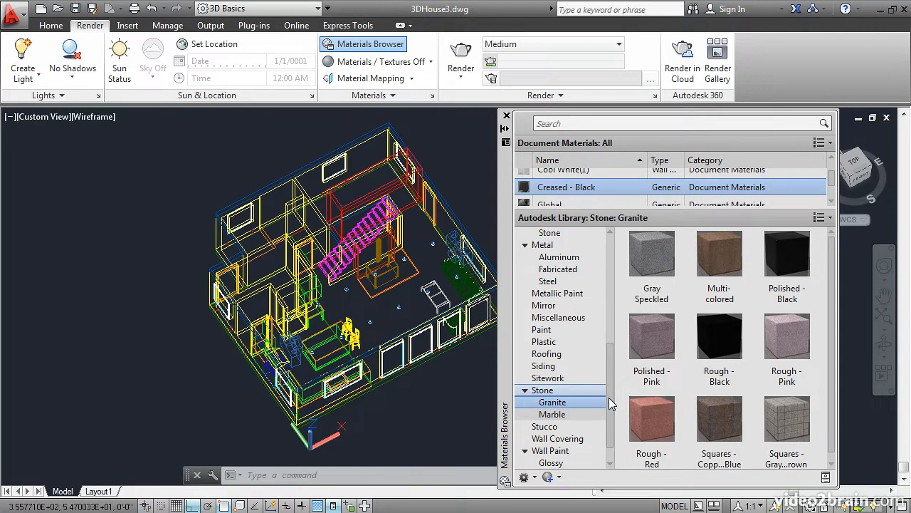
pyautogui.click(506, 116)
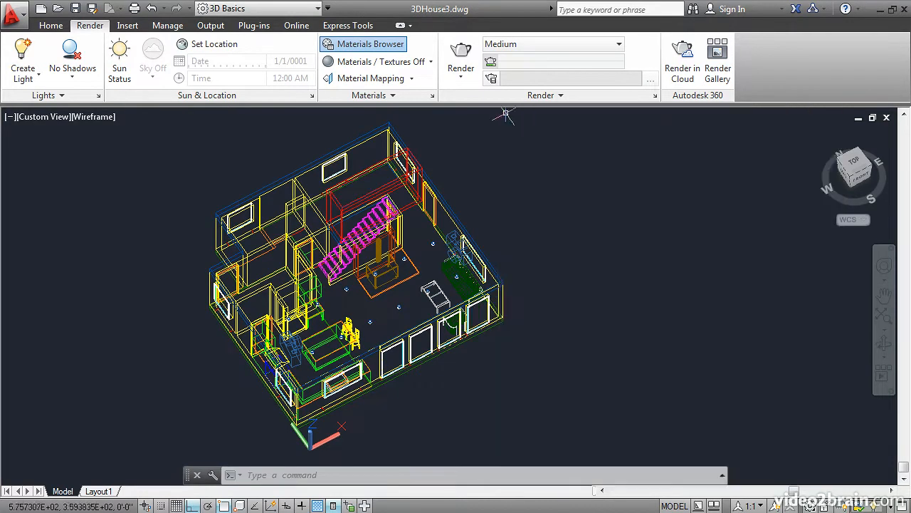
# Step: Start attaching materials by layer and assign 12in Running - Burgundy to the Brick layer
pyautogui.click(403, 97)
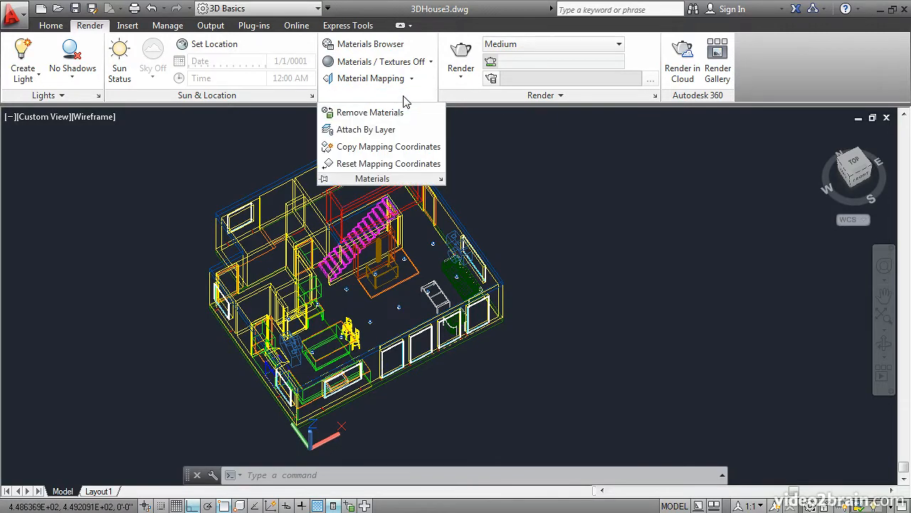
pyautogui.click(359, 131)
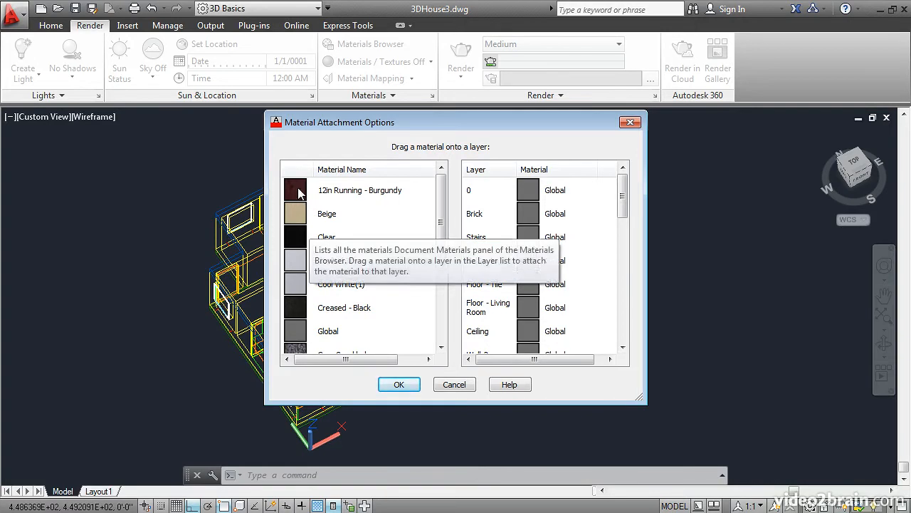
pyautogui.moveTo(299, 192); pyautogui.dragTo(306, 193)
pyautogui.moveTo(386, 201); pyautogui.dragTo(529, 215)
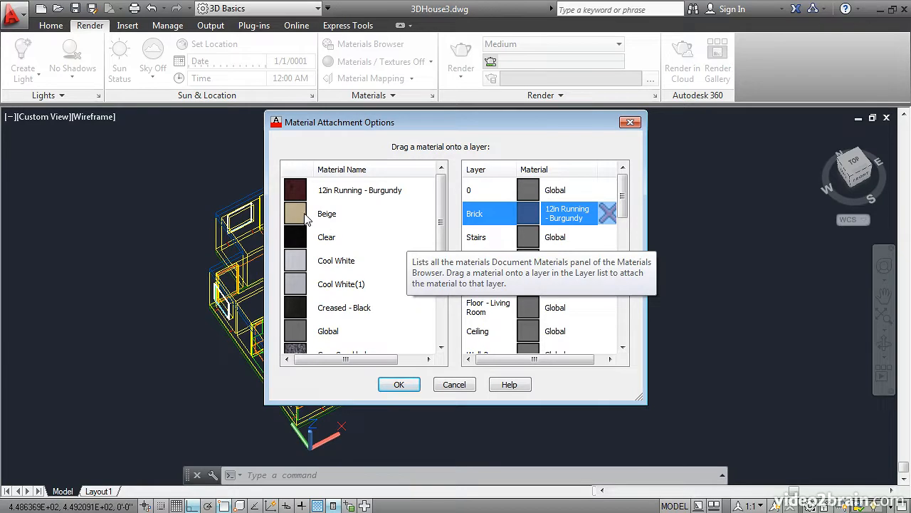
# Step: Attach Silver Maple - Brown to the Stairs layer and accept the material attachments
pyautogui.scroll(-2, 398, 242)
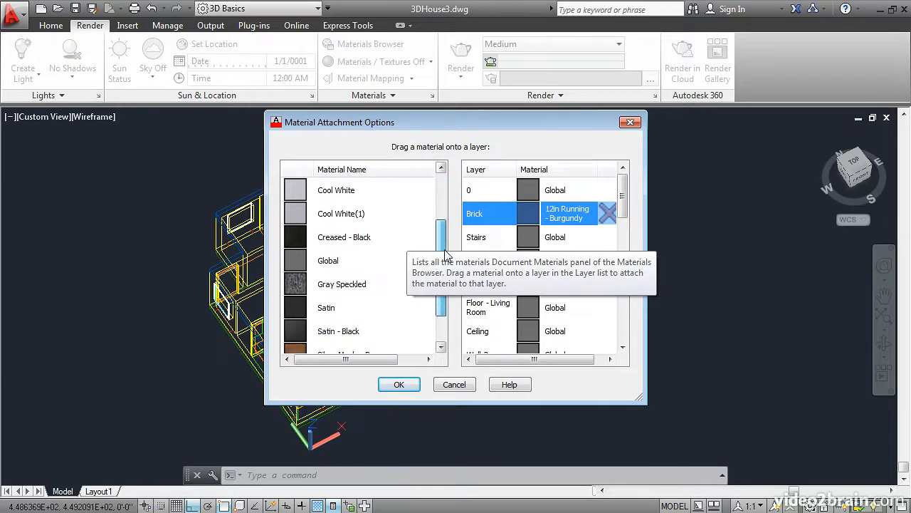
pyautogui.moveTo(306, 307); pyautogui.dragTo(520, 239)
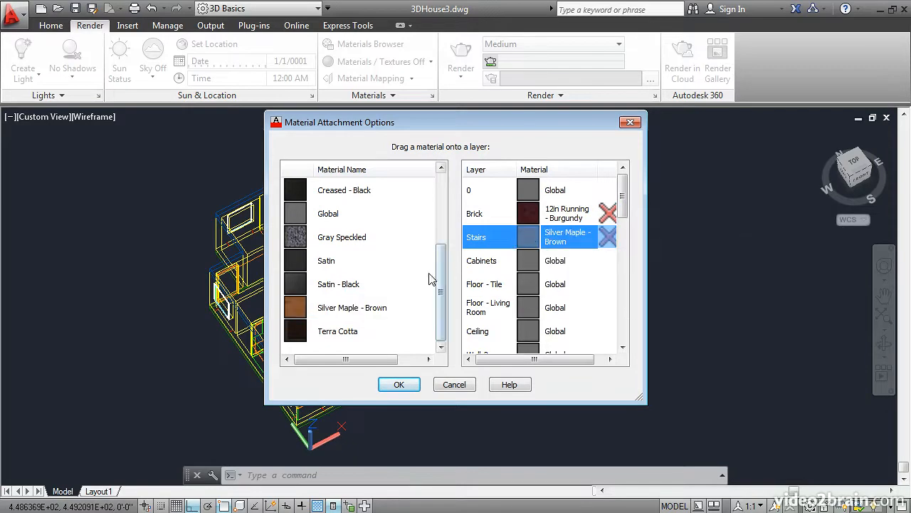
pyautogui.scroll(2, 441, 275)
pyautogui.scroll(-2, 441, 273)
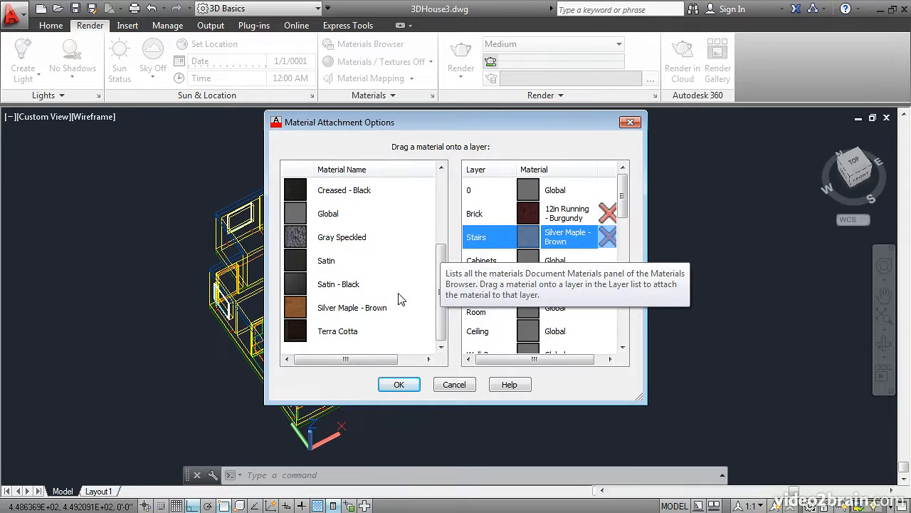
pyautogui.click(397, 385)
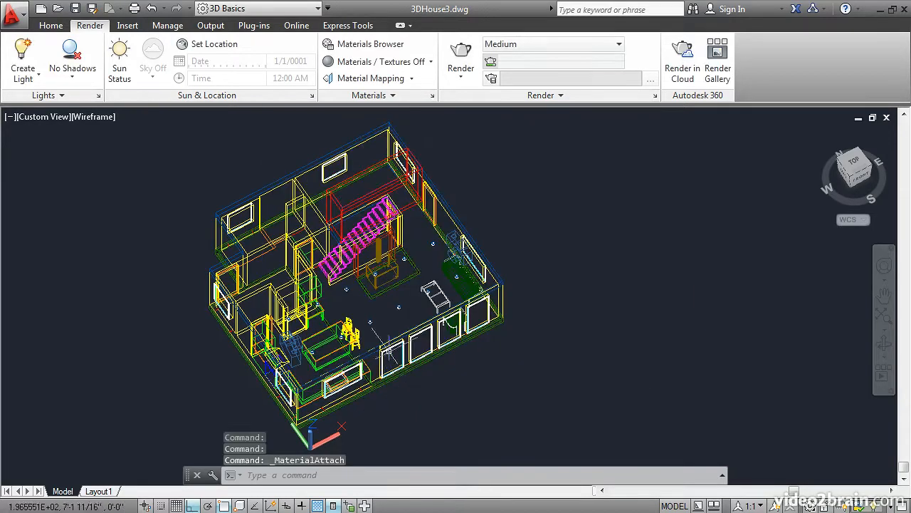
# Step: Reopen the Materials Browser and add Birch - Solid Stained Dark Medium Gloss from the library's Wood category to the document
pyautogui.click(378, 48)
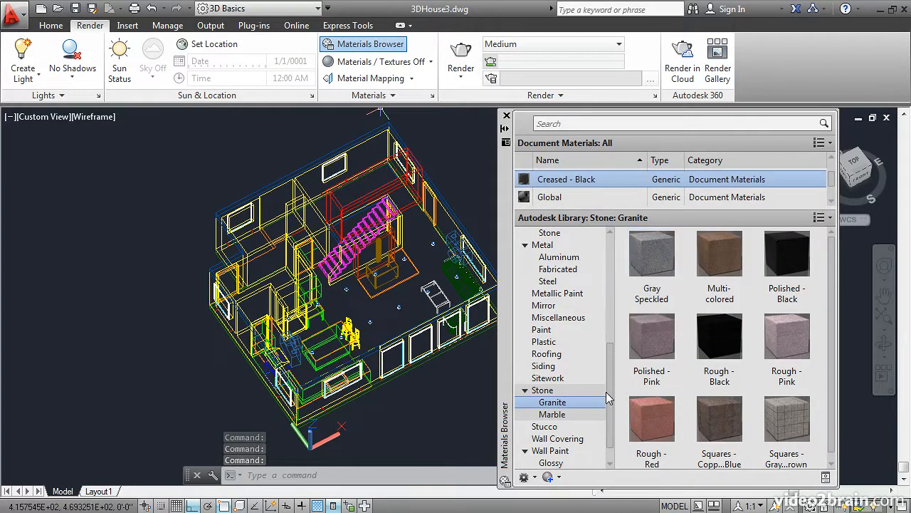
pyautogui.scroll(-1, 606, 391)
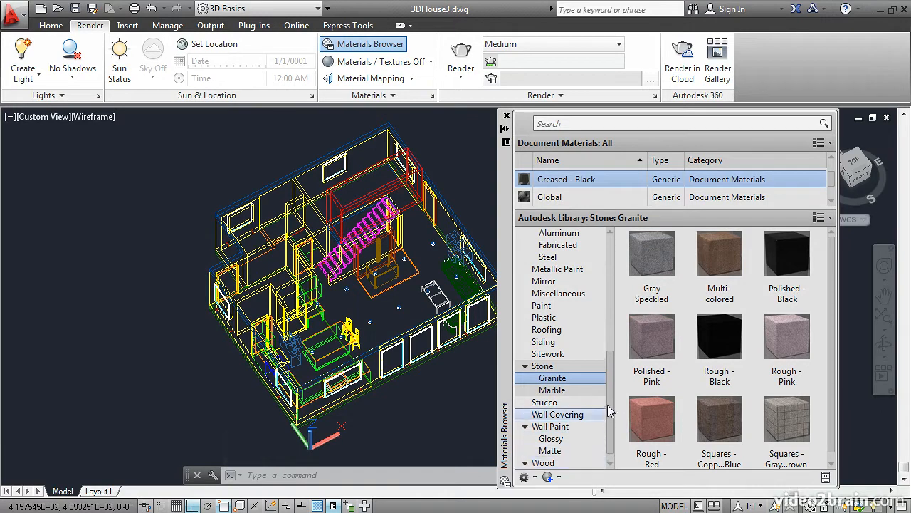
pyautogui.scroll(-1, 598, 407)
pyautogui.click(563, 450)
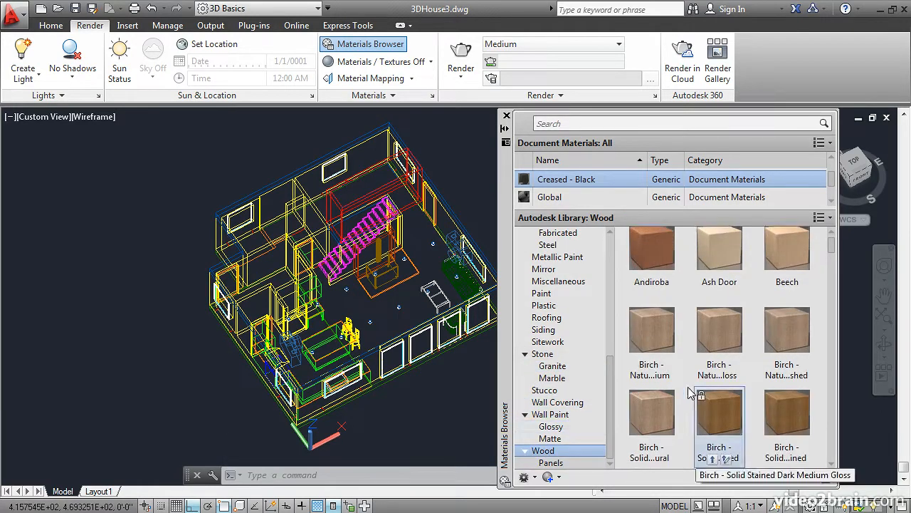
pyautogui.click(713, 459)
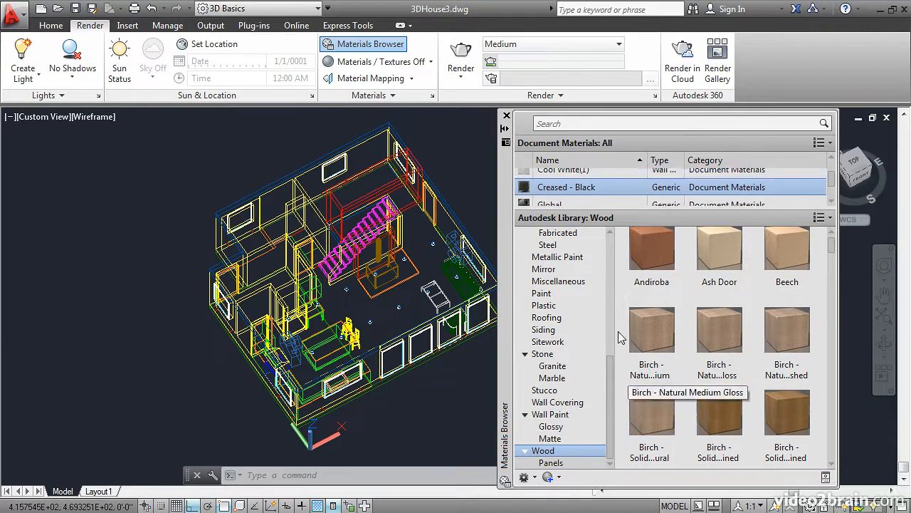
# Step: Reopen the attachment of materials by layer and assign Birch - Solid Stained Dark Medium Gloss to the Cabinets layer
pyautogui.click(382, 98)
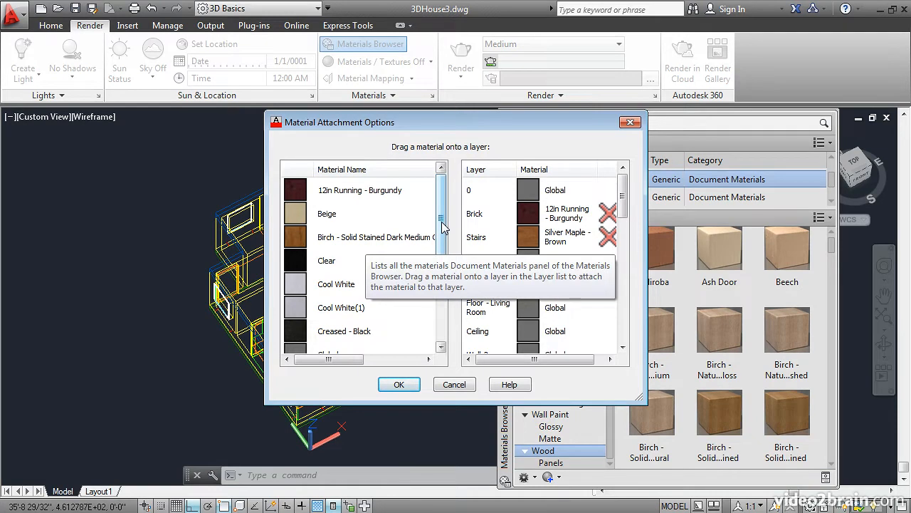
pyautogui.moveTo(442, 221)
pyautogui.mouseDown()
pyautogui.moveTo(440, 260)
pyautogui.moveTo(420, 299)
pyautogui.moveTo(443, 292)
pyautogui.moveTo(437, 238)
pyautogui.mouseUp()
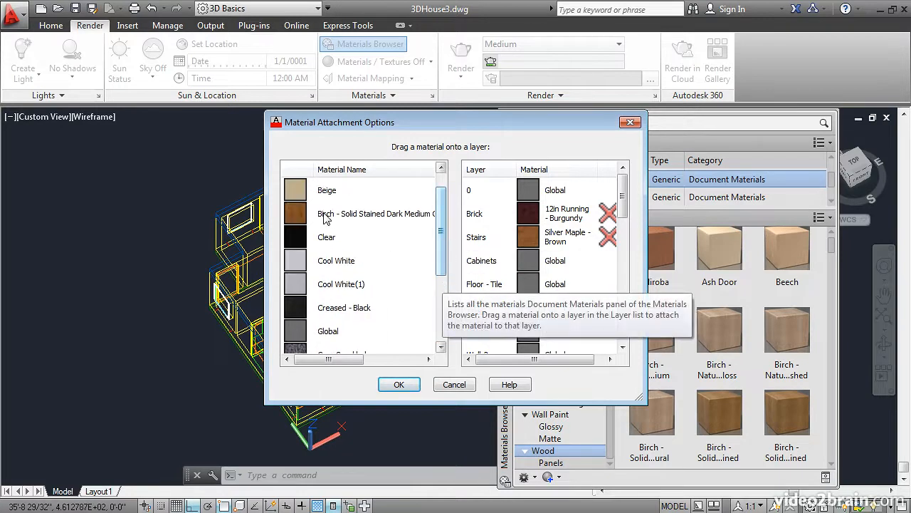
pyautogui.moveTo(324, 215); pyautogui.dragTo(525, 261)
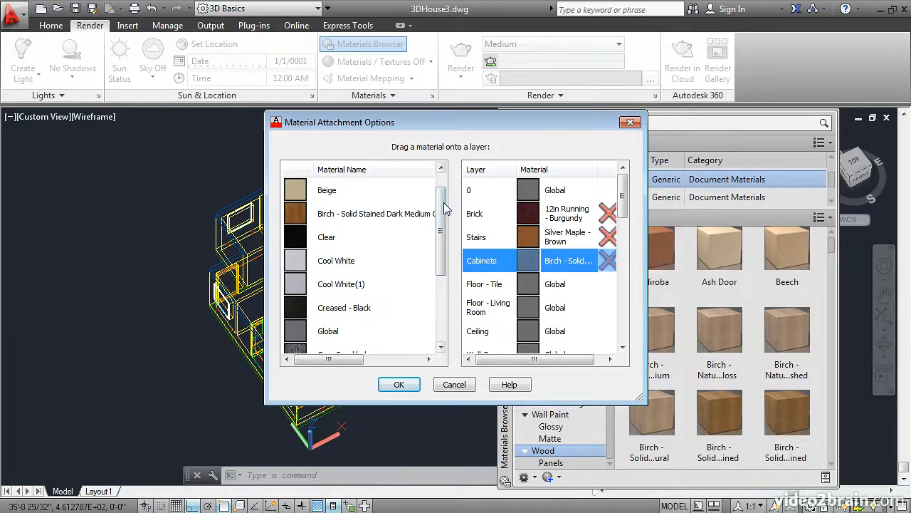
# Step: Attach Terra Cotta to the Floor - Tile layer and Birch - Solid Stained Dark Medium Gloss to the Floor - Living Room layer
pyautogui.moveTo(442, 200); pyautogui.dragTo(442, 266)
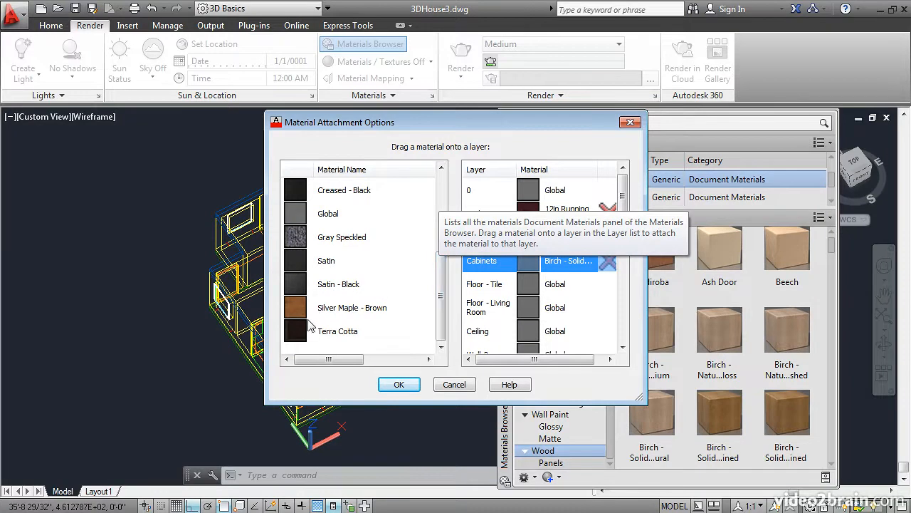
pyautogui.moveTo(299, 339); pyautogui.dragTo(527, 285)
pyautogui.moveTo(441, 288); pyautogui.dragTo(439, 232)
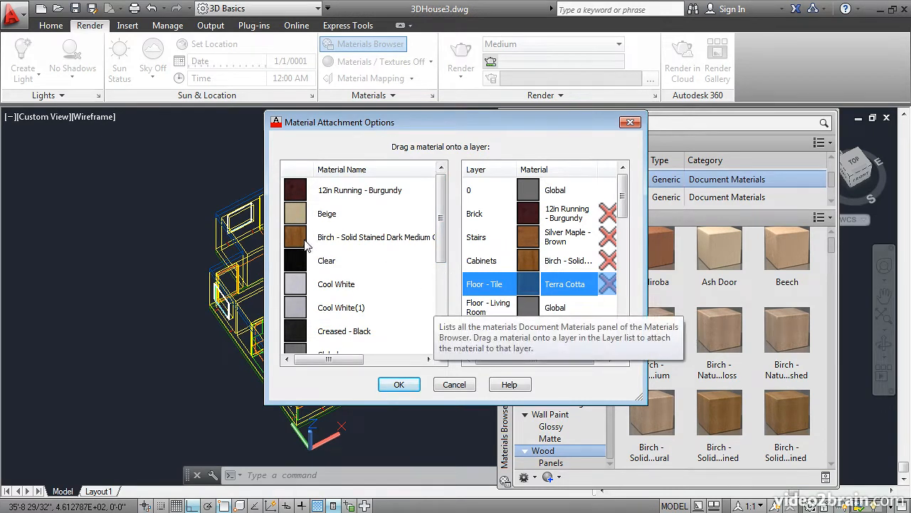
pyautogui.moveTo(296, 238); pyautogui.dragTo(528, 308)
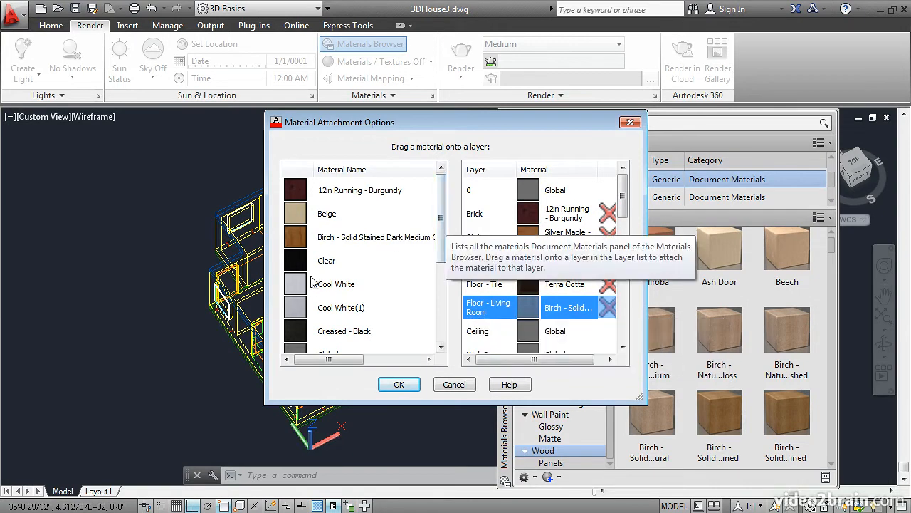
# Step: Attach Cool White to the Ceiling and Ceiling2 layers and Beige to the Wall-2 layer
pyautogui.moveTo(300, 287); pyautogui.dragTo(528, 331)
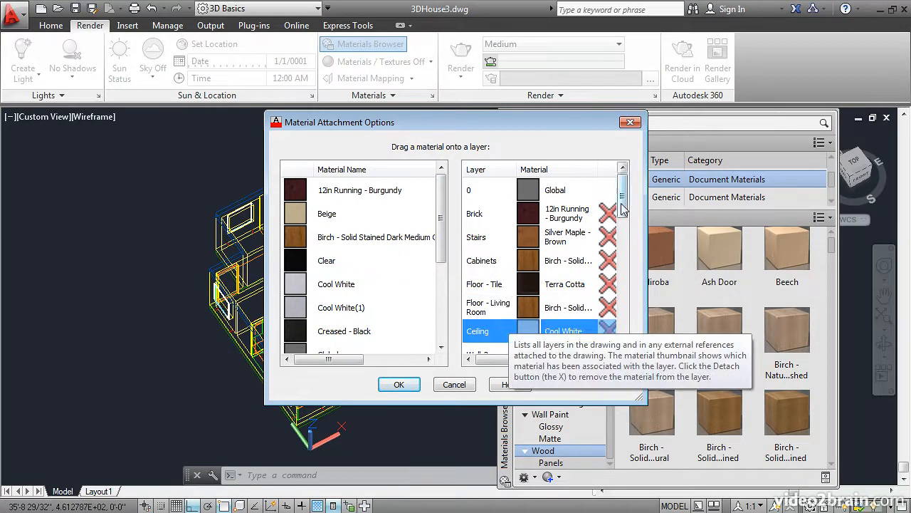
pyautogui.scroll(-2, 621, 211)
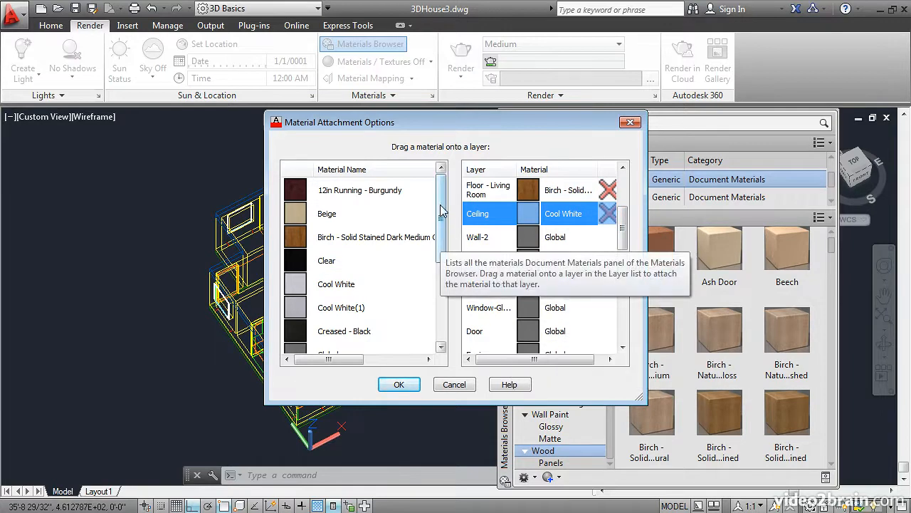
pyautogui.moveTo(349, 215); pyautogui.dragTo(524, 241)
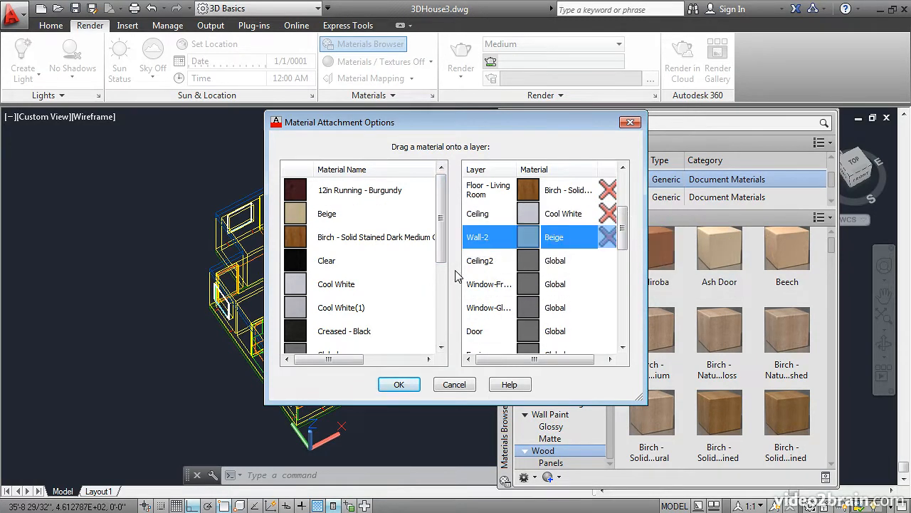
pyautogui.moveTo(335, 284); pyautogui.dragTo(529, 262)
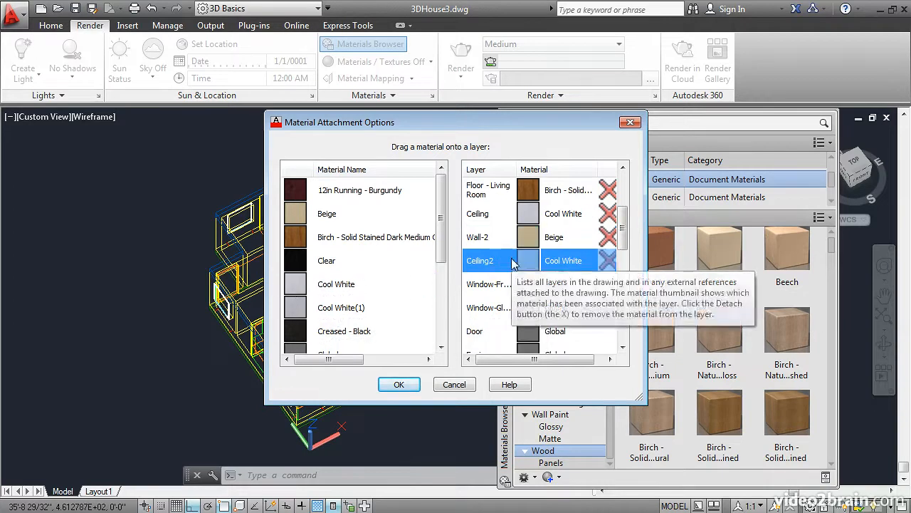
# Step: Attach Cool White(1) to the window frame layer and Clear to the window glass layer
pyautogui.moveTo(335, 306); pyautogui.dragTo(524, 287)
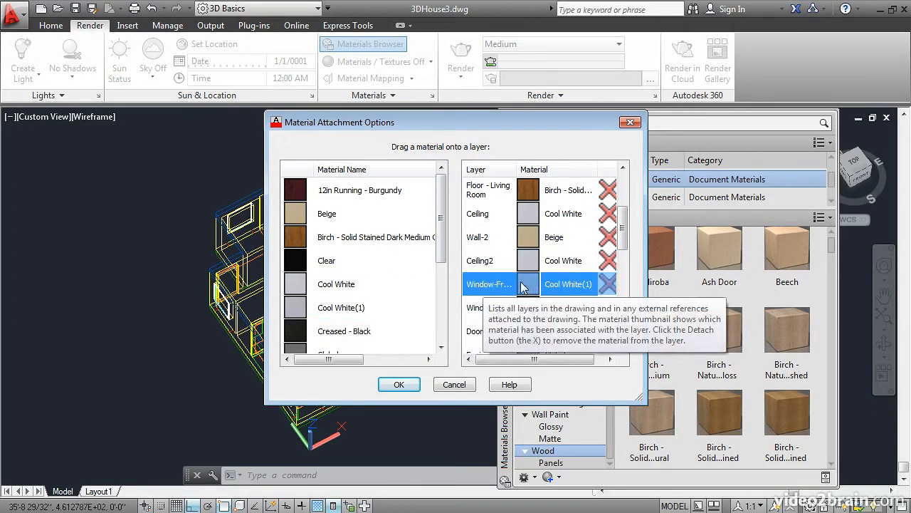
pyautogui.moveTo(326, 261); pyautogui.dragTo(527, 308)
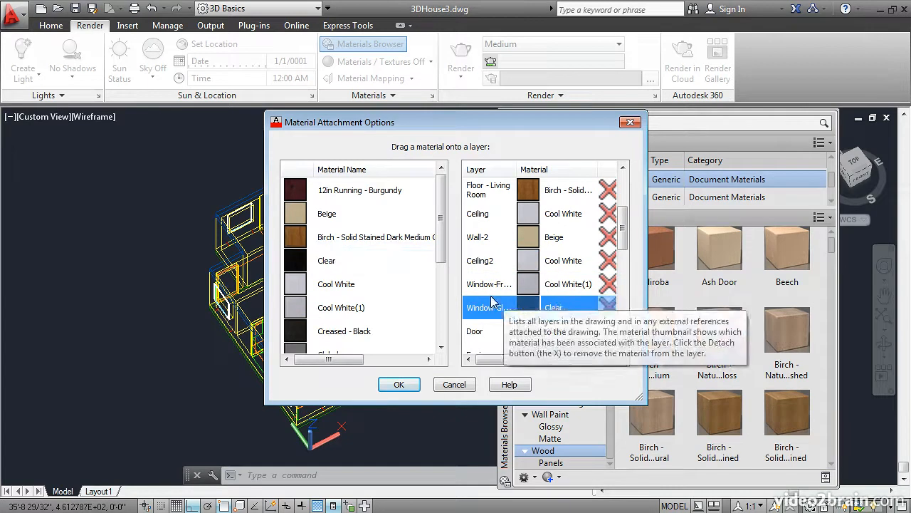
# Step: Attach Birch - Solid Stained Dark Medium Gloss to the Door layer
pyautogui.scroll(-1, 441, 215)
pyautogui.moveTo(426, 214); pyautogui.dragTo(492, 331)
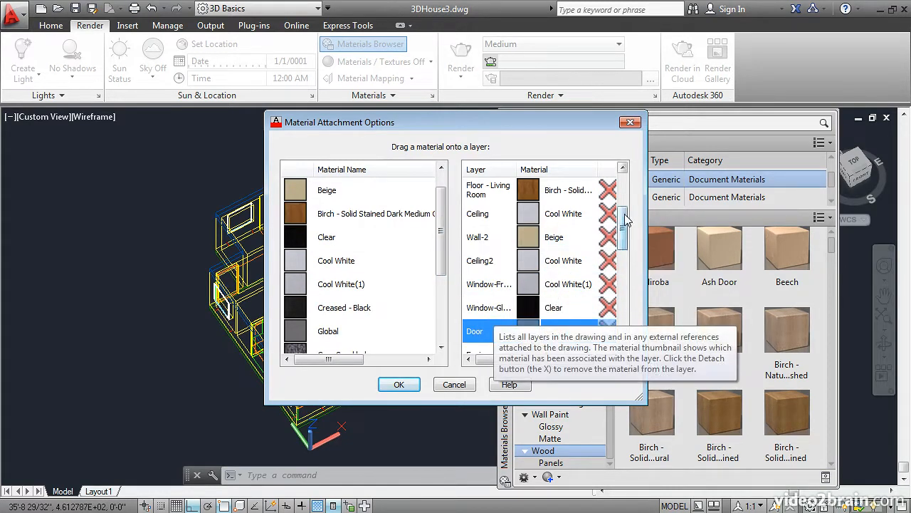
# Step: Attach the Satin material to the Equip, Stove and Woodstove layers
pyautogui.scroll(-2, 625, 229)
pyautogui.moveTo(625, 229); pyautogui.dragTo(626, 256)
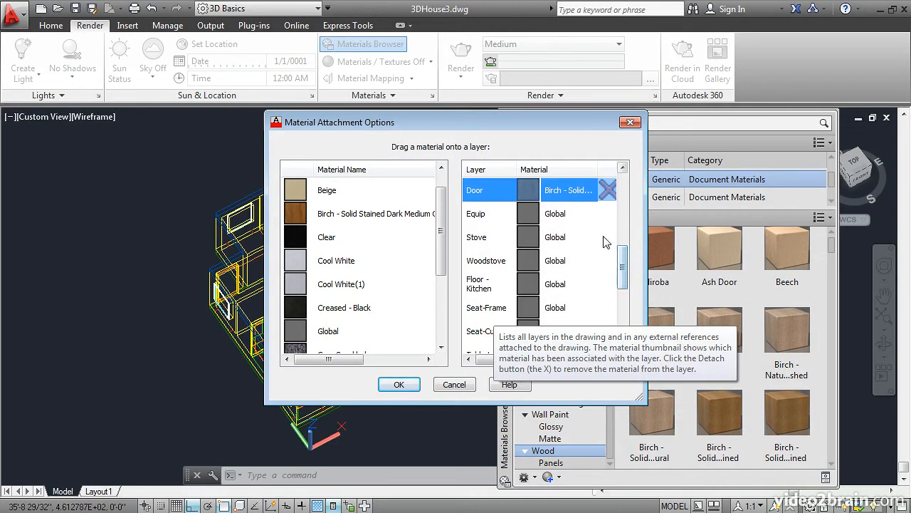
pyautogui.moveTo(441, 226); pyautogui.dragTo(441, 292)
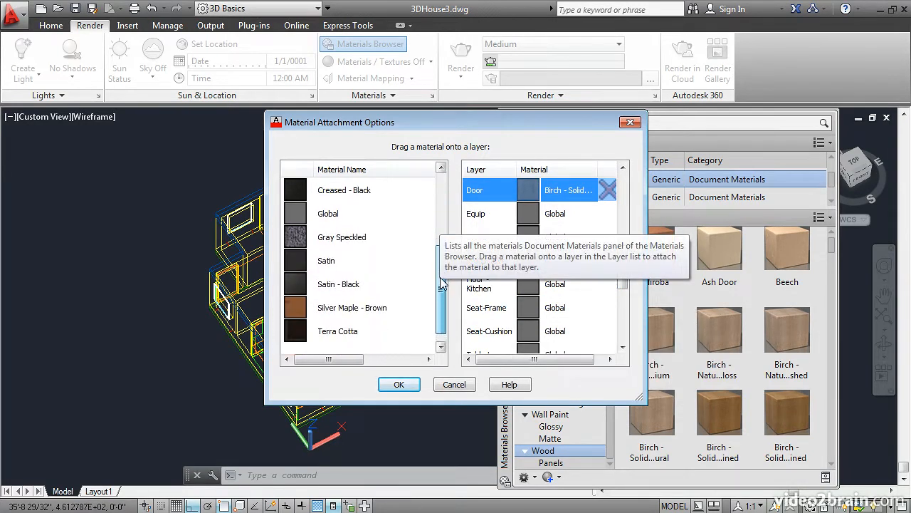
pyautogui.moveTo(292, 263); pyautogui.dragTo(491, 213)
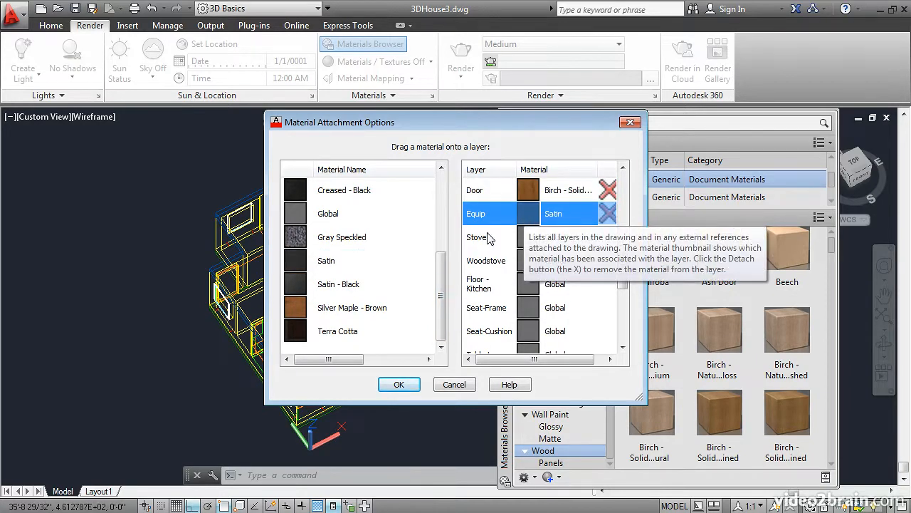
pyautogui.moveTo(295, 261); pyautogui.dragTo(490, 242)
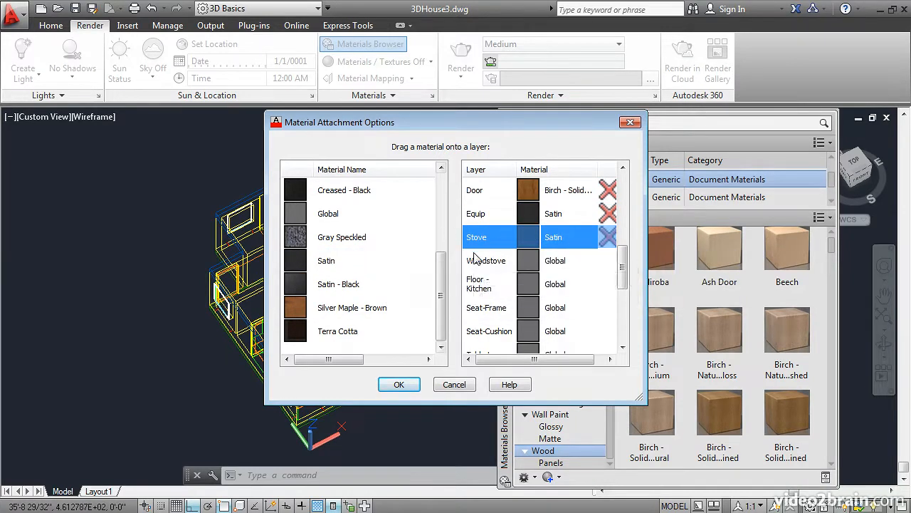
pyautogui.moveTo(321, 264); pyautogui.dragTo(527, 251)
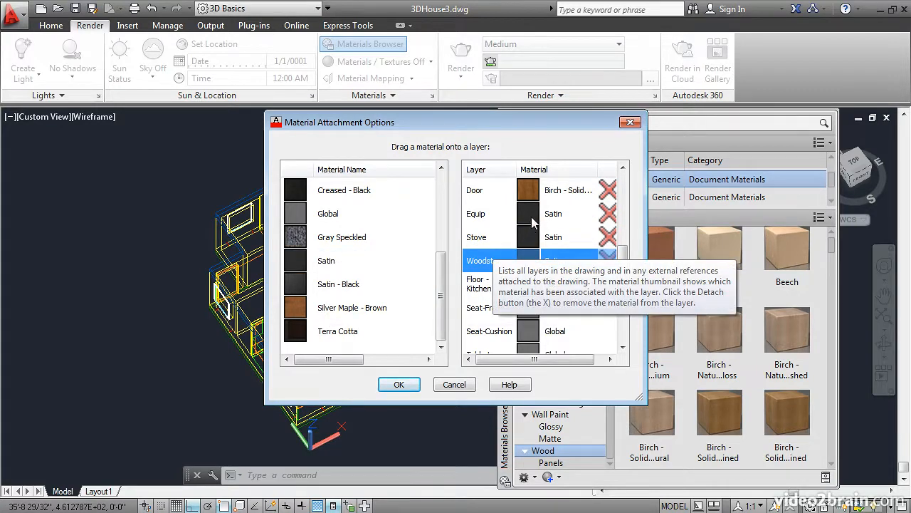
# Step: Attach Cool White to the Equip layer instead and accept the layer material attachments
pyautogui.scroll(1, 449, 227)
pyautogui.moveTo(299, 219); pyautogui.dragTo(527, 219)
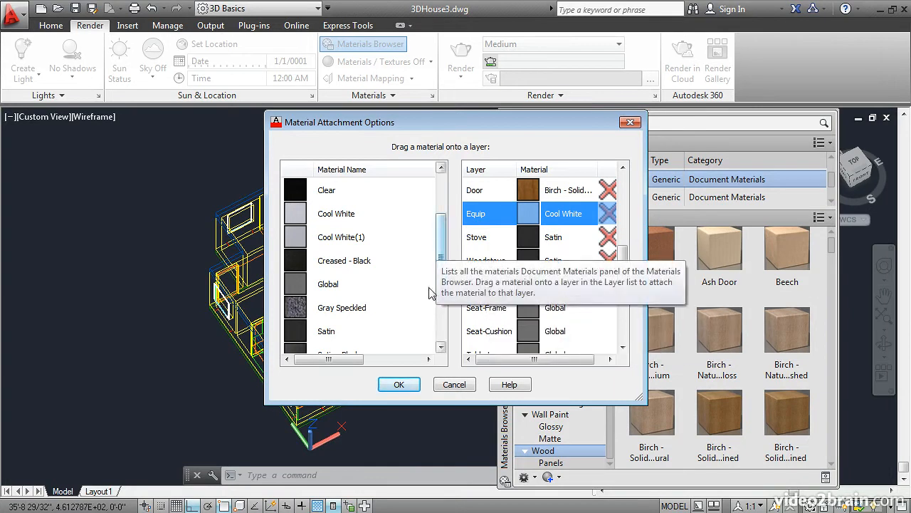
pyautogui.click(399, 384)
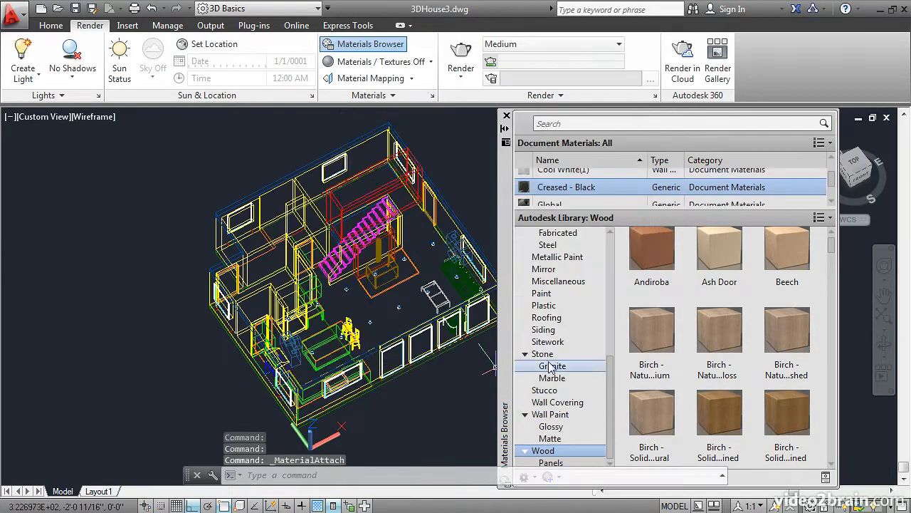
# Step: Add Square - Brown from the library's Flooring: Tile category to the document materials and attach it to the Floor - Kitchen layer
pyautogui.moveTo(610, 392); pyautogui.dragTo(607, 300)
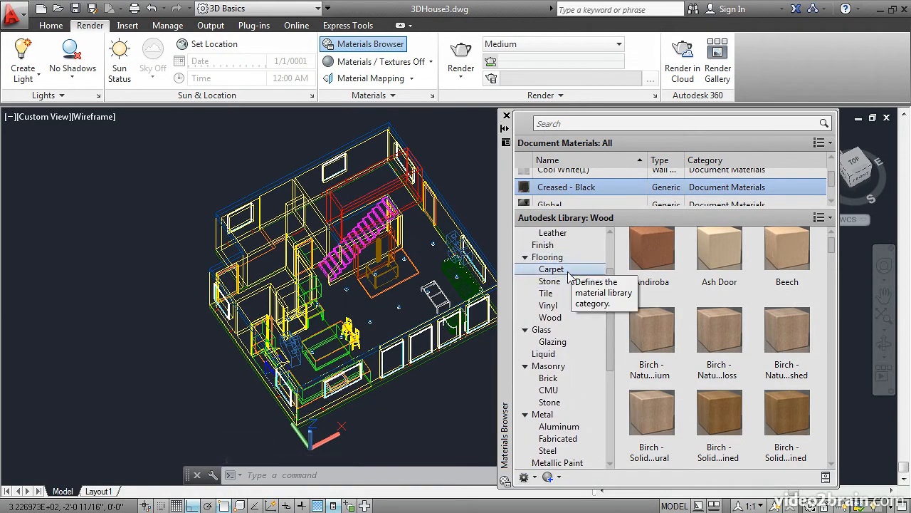
pyautogui.click(550, 297)
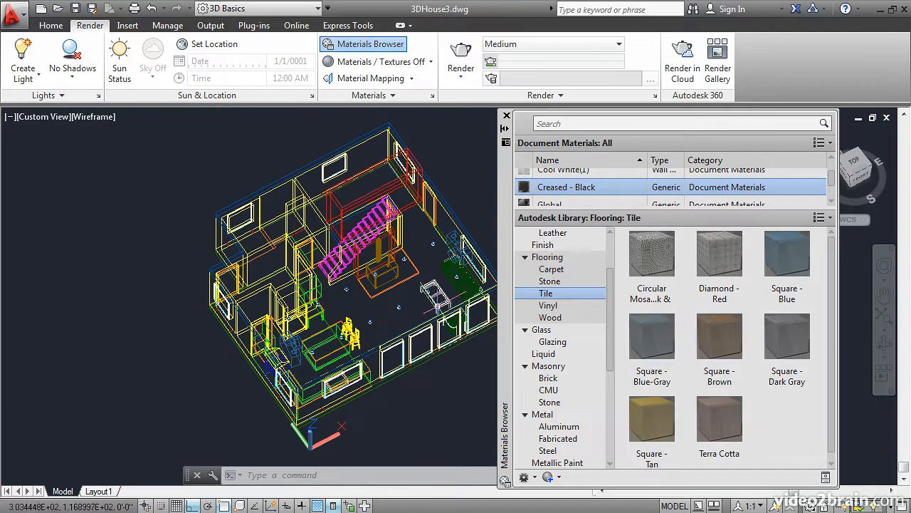
pyautogui.click(367, 95)
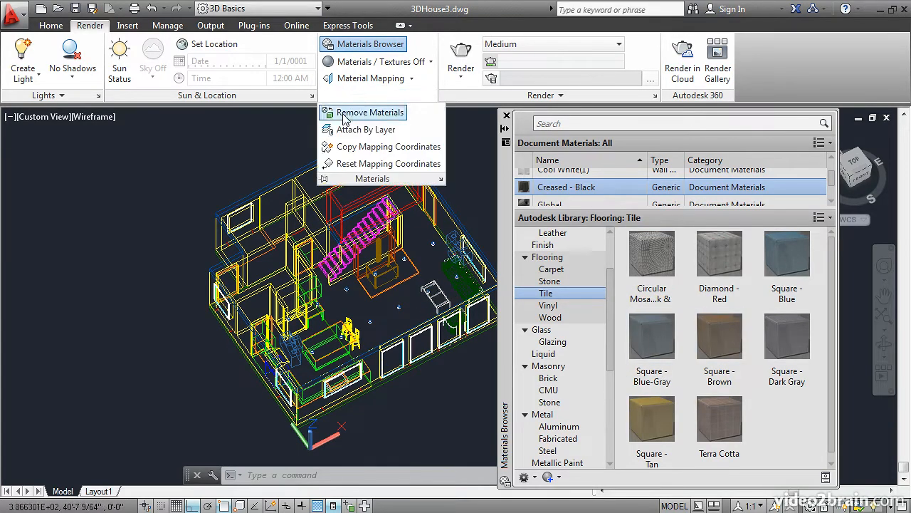
pyautogui.click(366, 129)
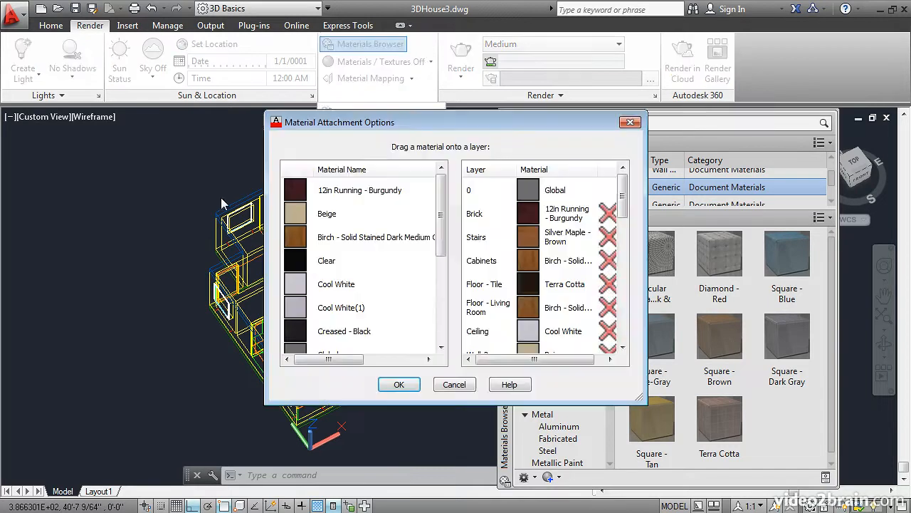
pyautogui.moveTo(440, 203); pyautogui.dragTo(443, 285)
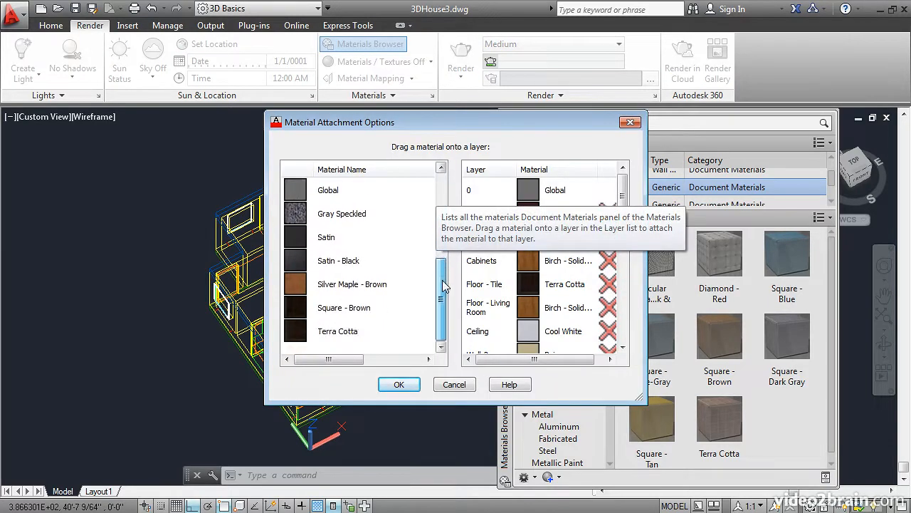
pyautogui.moveTo(623, 192); pyautogui.dragTo(639, 276)
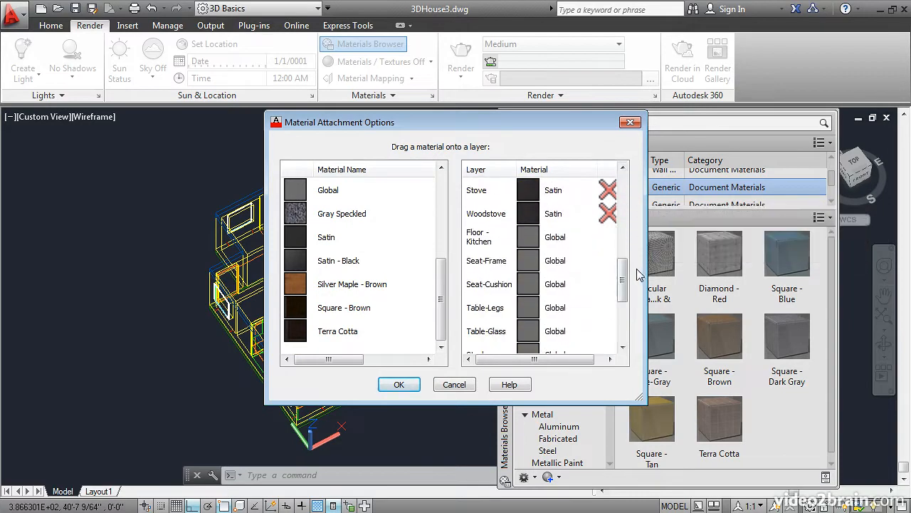
pyautogui.moveTo(332, 314); pyautogui.dragTo(530, 242)
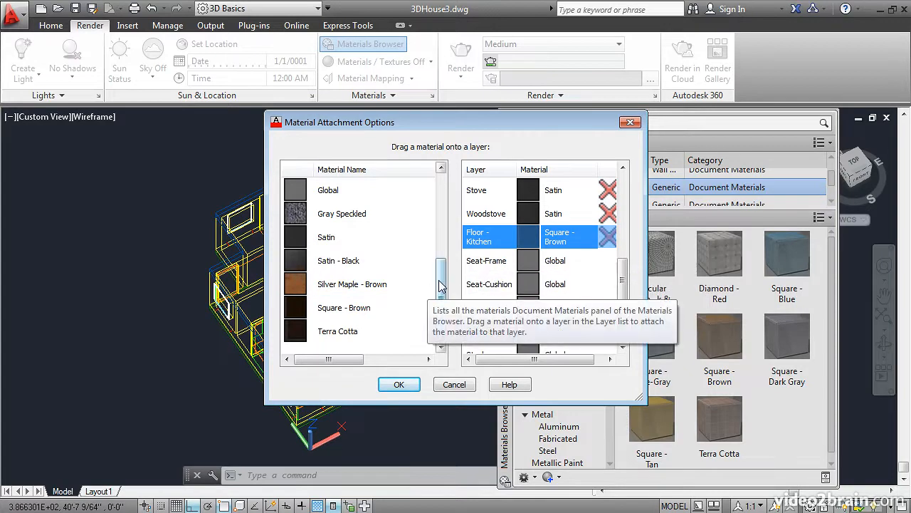
# Step: Attach Satin - Black to the Seat-Frame layer and Creased - Black to the Seat-Cushion layer
pyautogui.moveTo(441, 284)
pyautogui.mouseDown()
pyautogui.moveTo(451, 204)
pyautogui.moveTo(457, 285)
pyautogui.mouseUp()
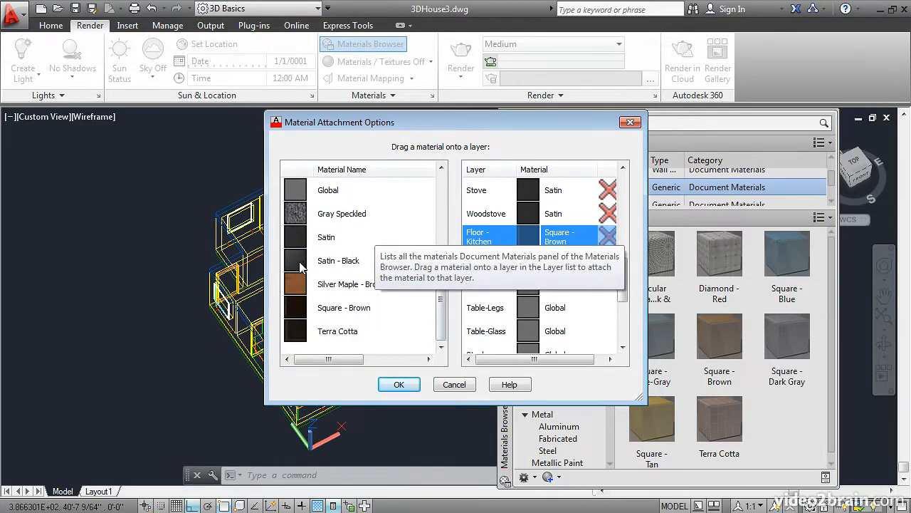
pyautogui.moveTo(299, 266); pyautogui.dragTo(511, 260)
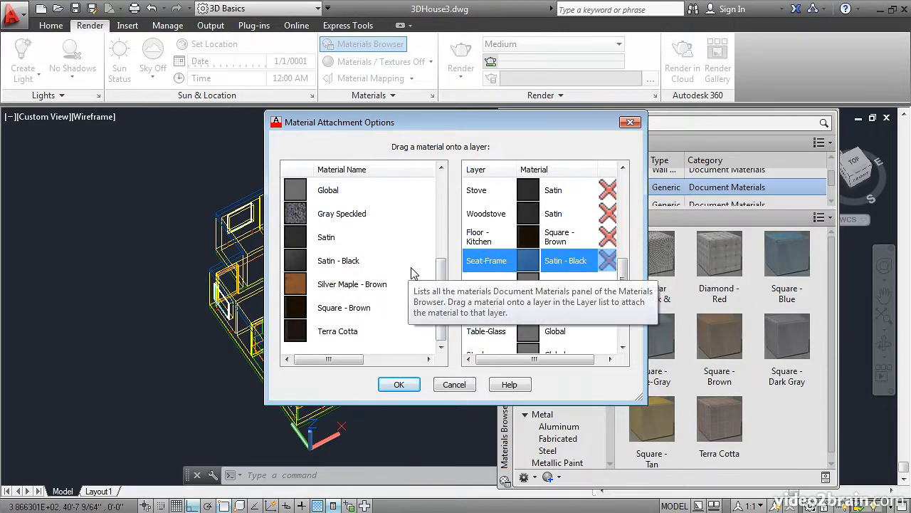
pyautogui.moveTo(441, 274); pyautogui.dragTo(443, 227)
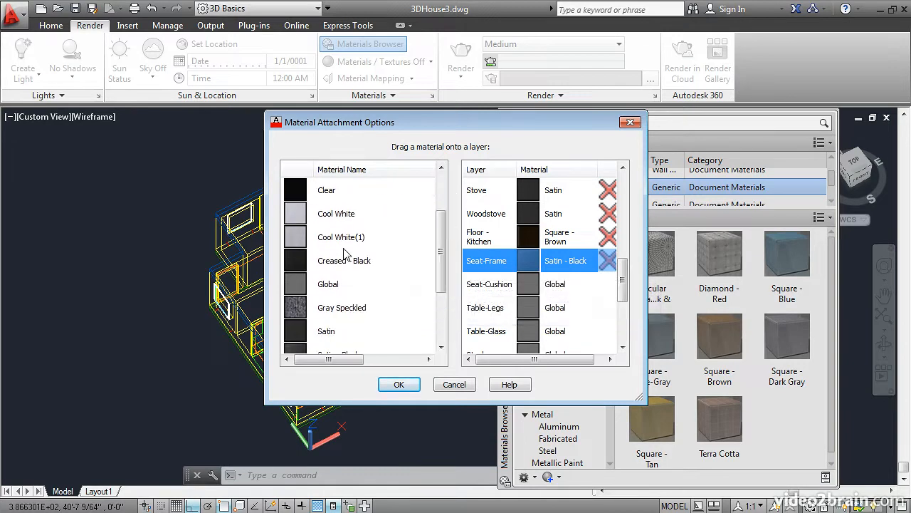
pyautogui.moveTo(298, 262); pyautogui.dragTo(528, 288)
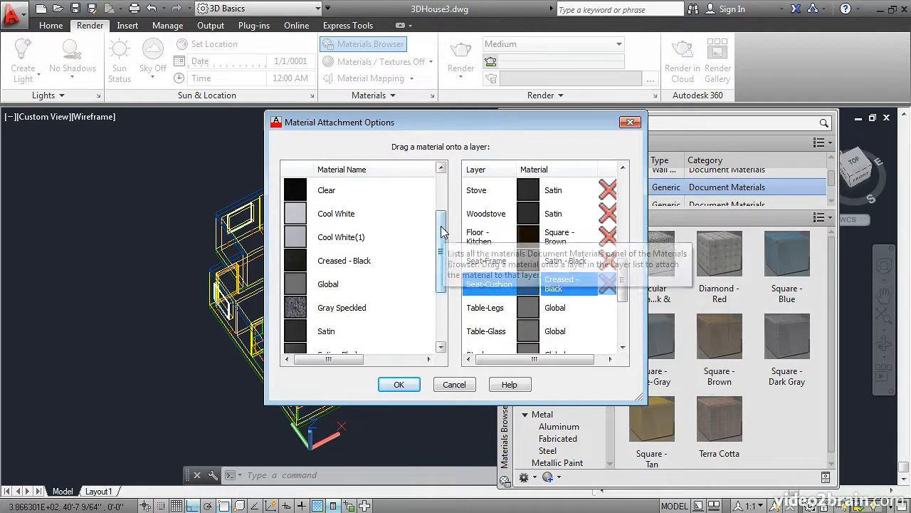
# Step: Attach Satin - Black to the Table-Legs layer and Clear to the Table-Glass layer
pyautogui.moveTo(441, 232); pyautogui.dragTo(441, 245)
pyautogui.moveTo(299, 332); pyautogui.dragTo(494, 306)
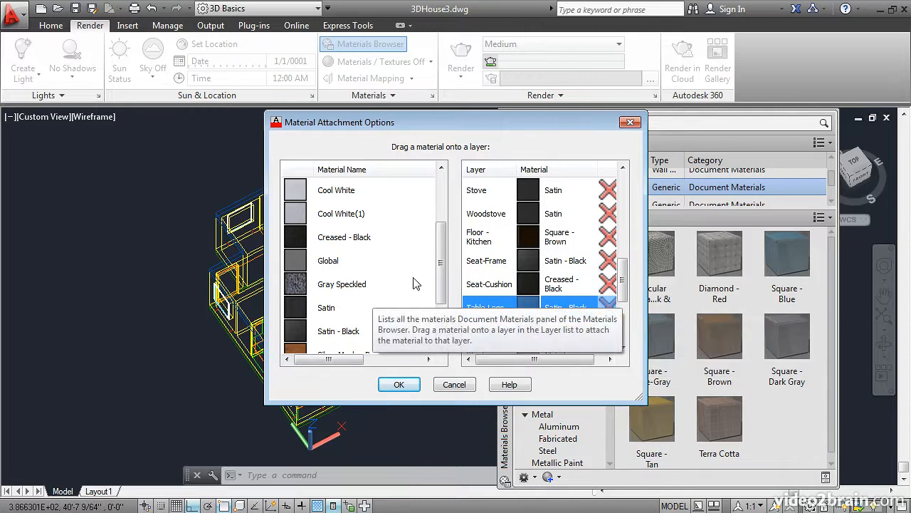
pyautogui.scroll(2, 438, 282)
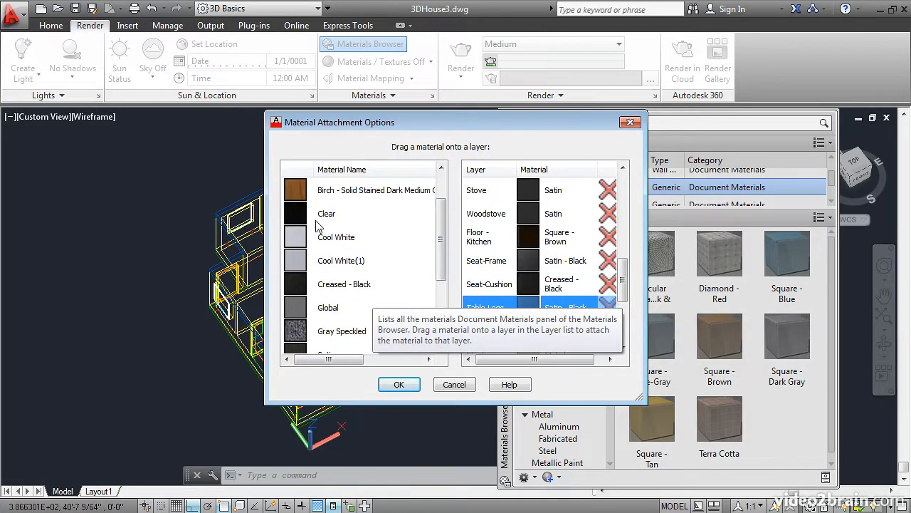
pyautogui.moveTo(299, 215); pyautogui.dragTo(532, 333)
# Step: Attach Birch - Solid Stained Dark Medium Gloss to the Stool layer, Cool White to Downlight and Gray Speckled to Counter
pyautogui.moveTo(624, 280); pyautogui.dragTo(629, 305)
pyautogui.moveTo(293, 191); pyautogui.dragTo(532, 212)
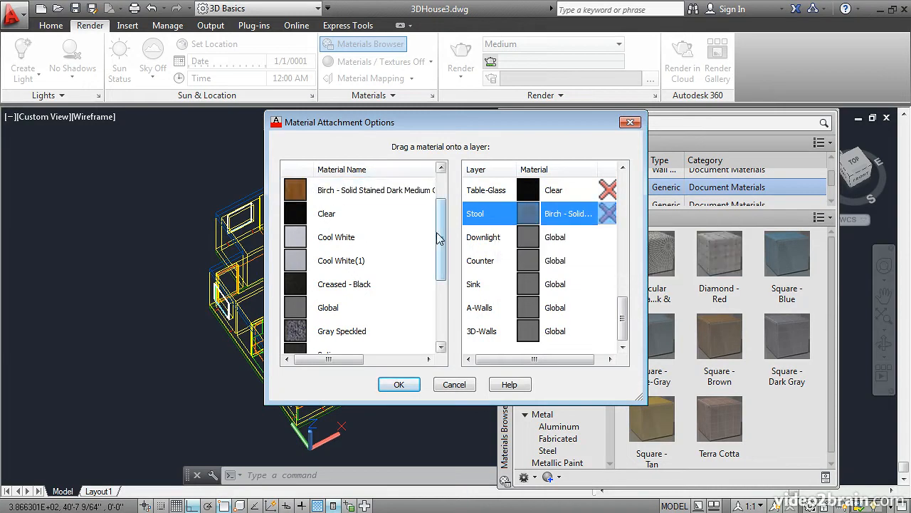
pyautogui.moveTo(338, 237); pyautogui.dragTo(527, 238)
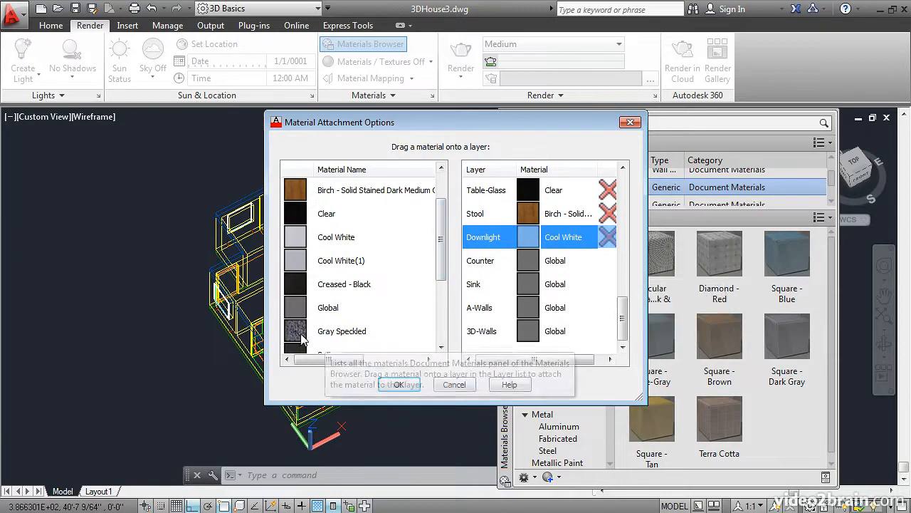
pyautogui.moveTo(319, 332); pyautogui.dragTo(527, 263)
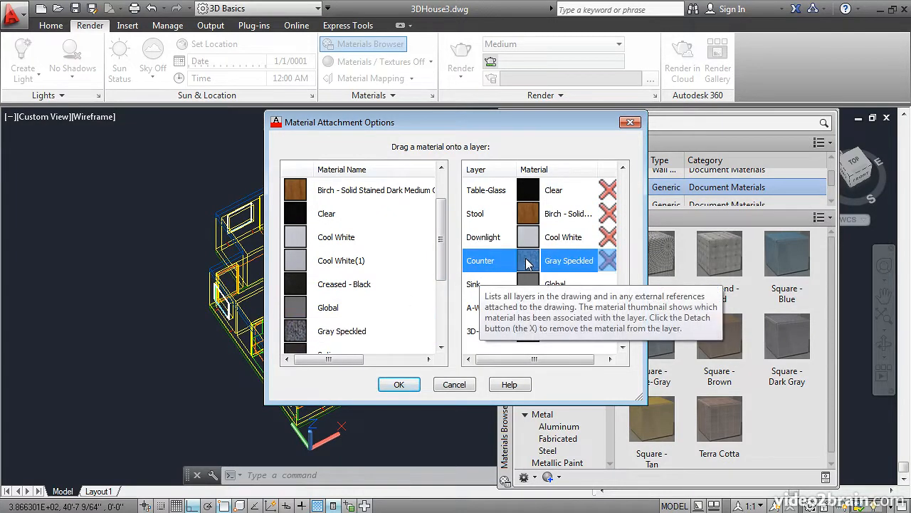
# Step: Attach Satin - Black to the Sink layer and Beige to the 3D-Walls layer, accepting the attachments and closing the Materials Browser
pyautogui.moveTo(439, 231); pyautogui.dragTo(441, 270)
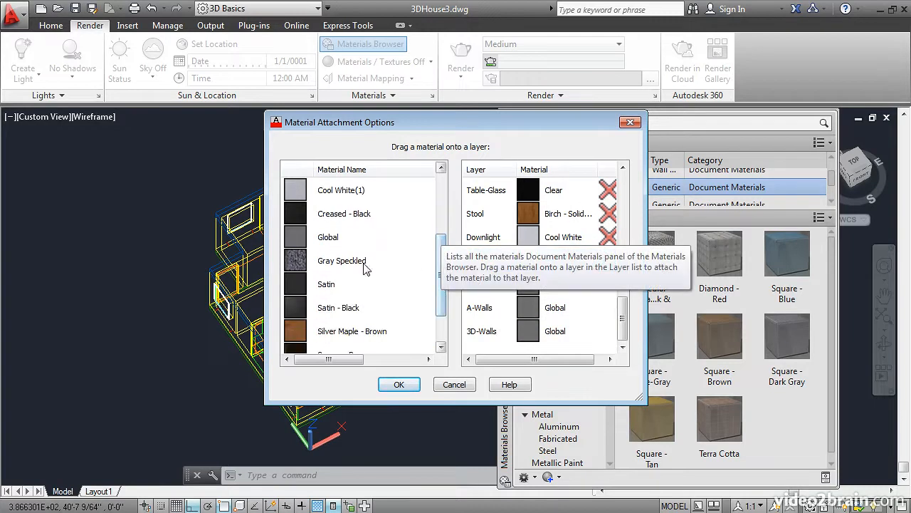
pyautogui.moveTo(297, 308); pyautogui.dragTo(528, 286)
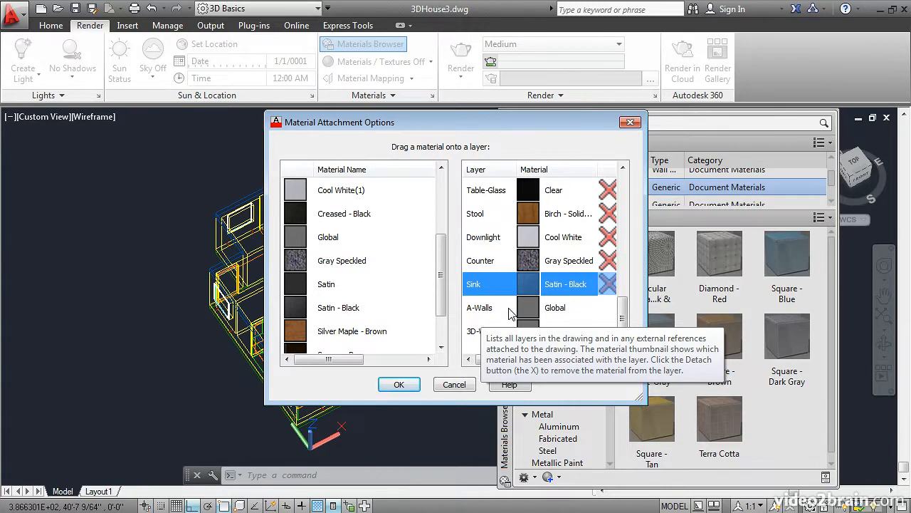
pyautogui.moveTo(442, 255); pyautogui.dragTo(442, 188)
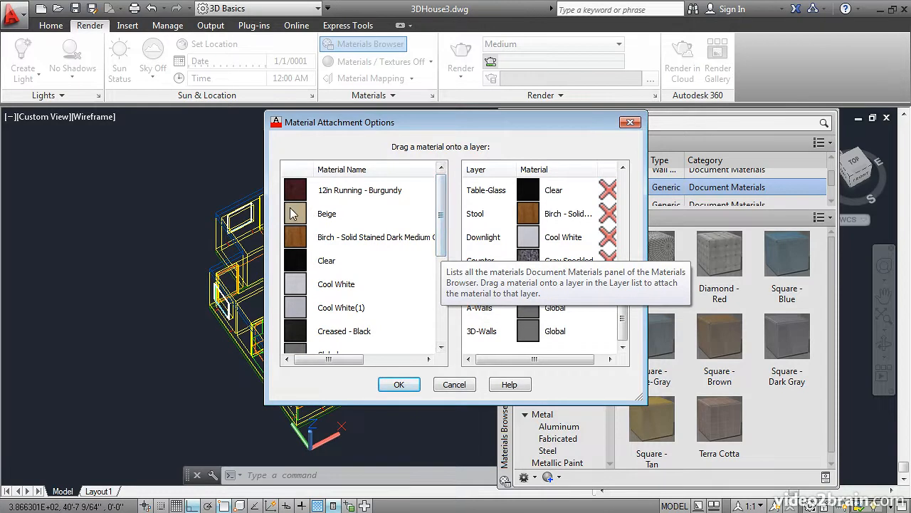
pyautogui.moveTo(293, 215); pyautogui.dragTo(520, 327)
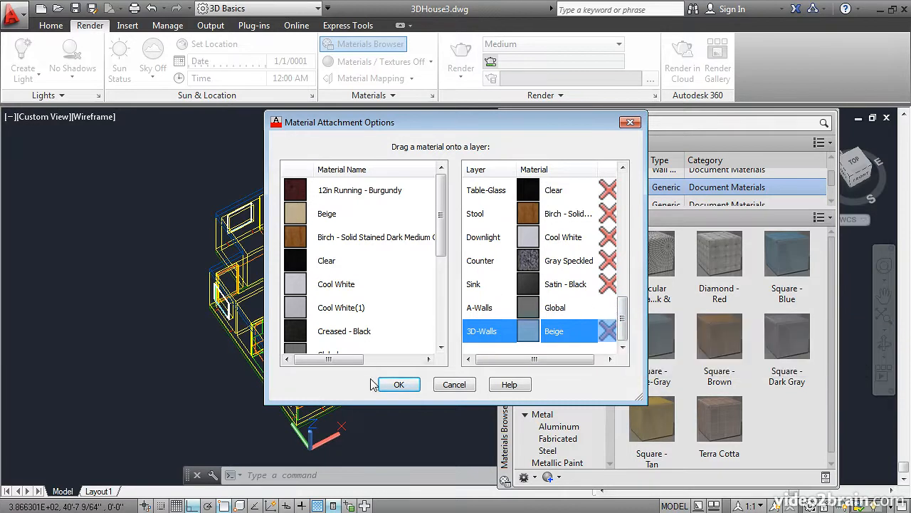
pyautogui.click(399, 386)
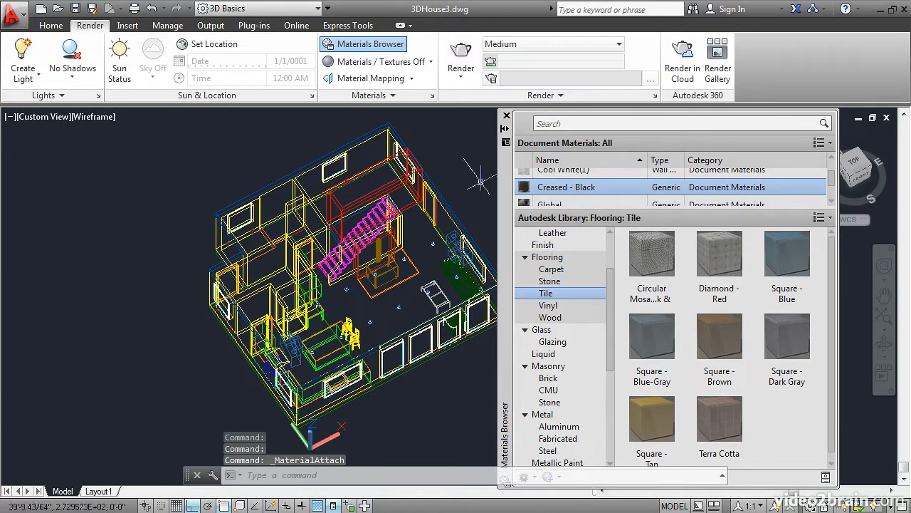
pyautogui.click(506, 116)
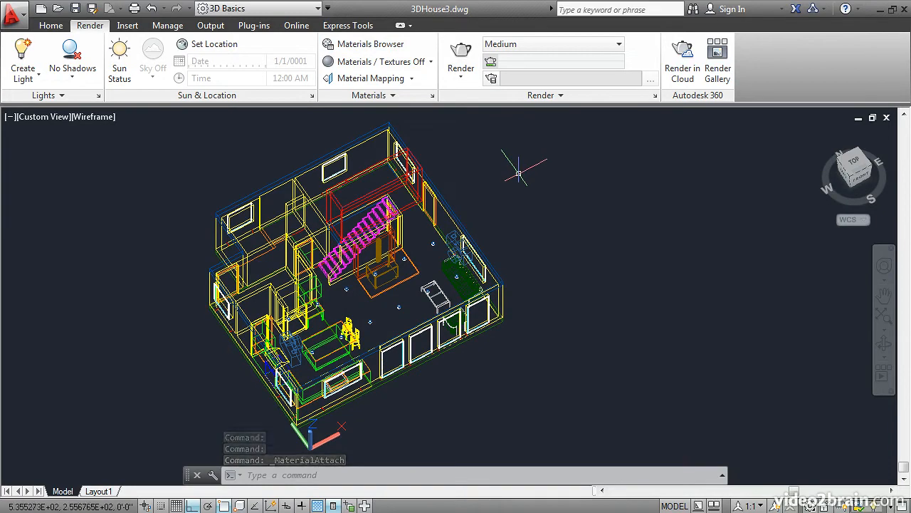
# Step: Restore the saved model view View from Kitchen and set its visual style to Realistic
pyautogui.write('v')
pyautogui.press('Return')
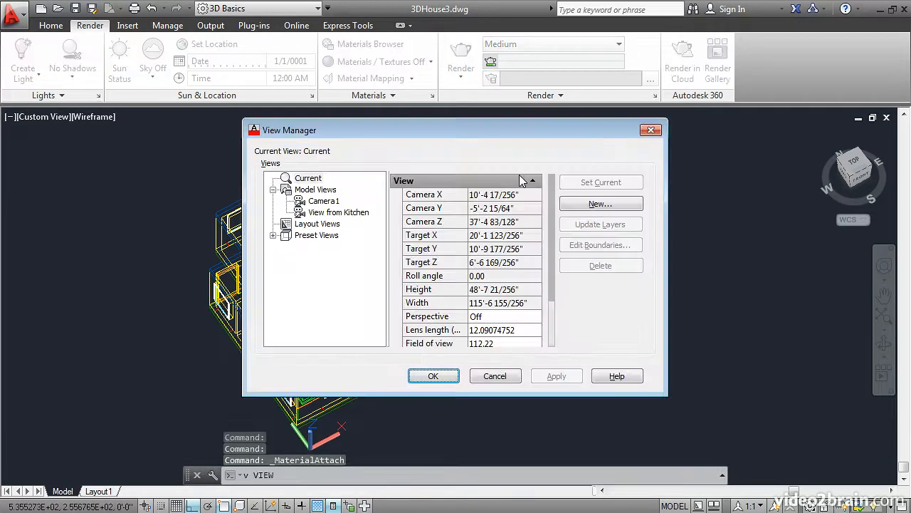
pyautogui.click(351, 218)
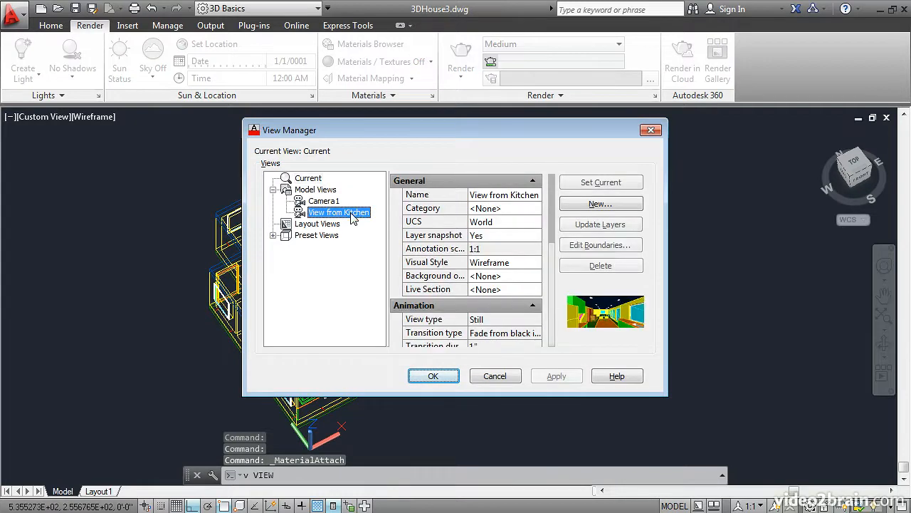
pyautogui.click(425, 378)
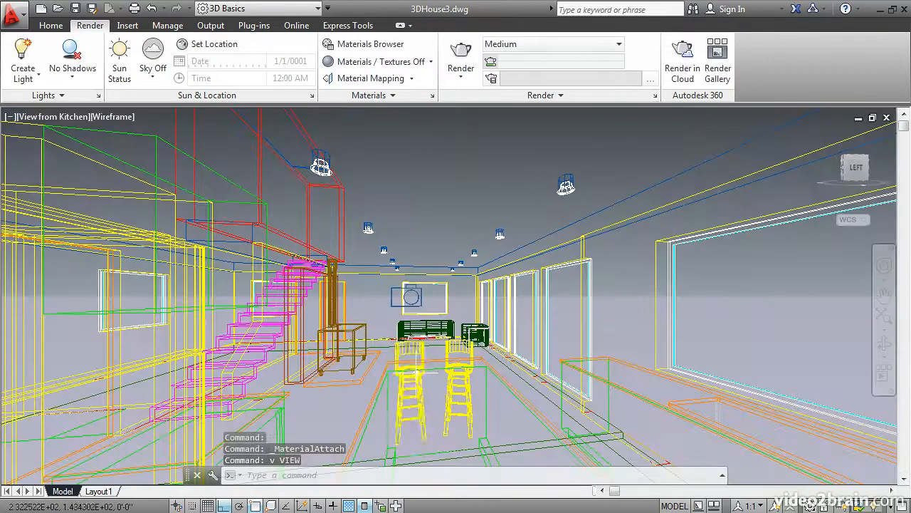
pyautogui.click(107, 118)
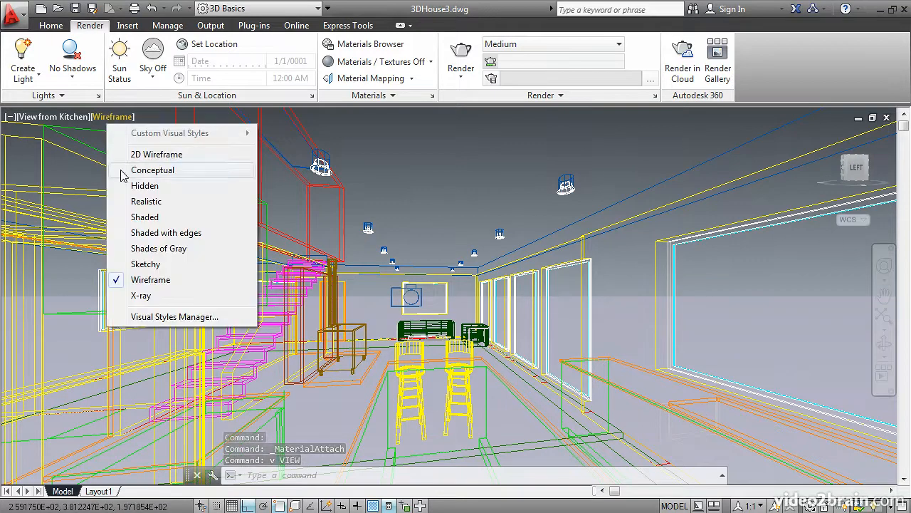
pyautogui.click(146, 201)
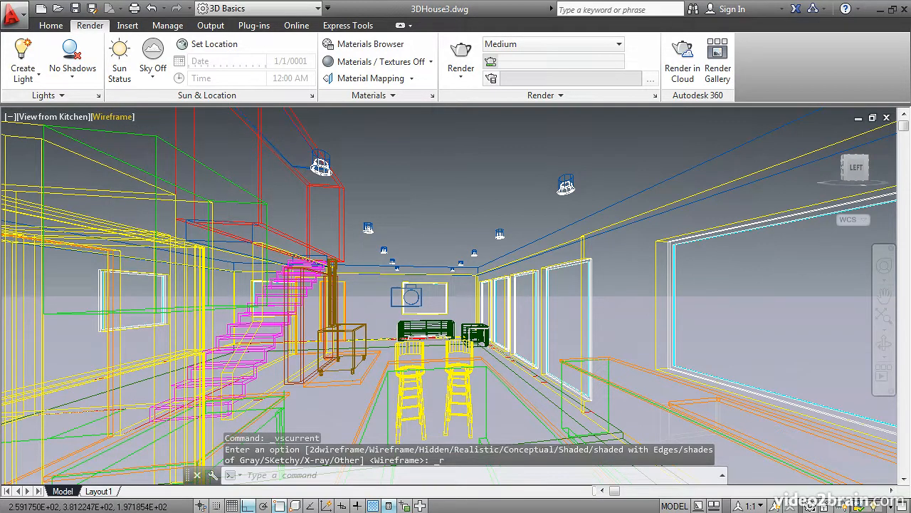